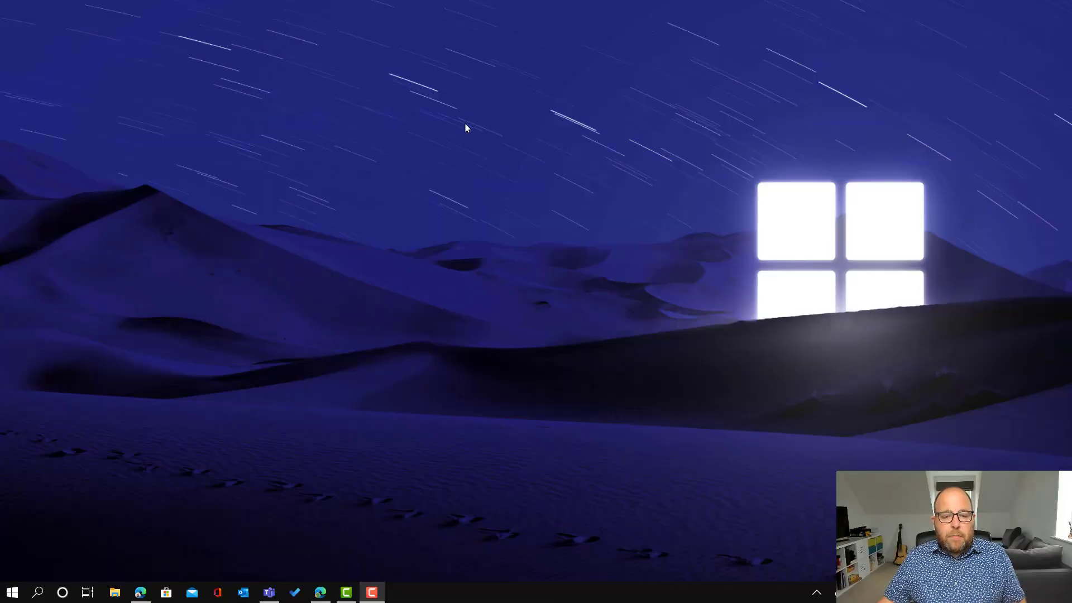
- Launch Power Automate in a new tab from the Microsoft 365 All apps list
left_click(327, 596)
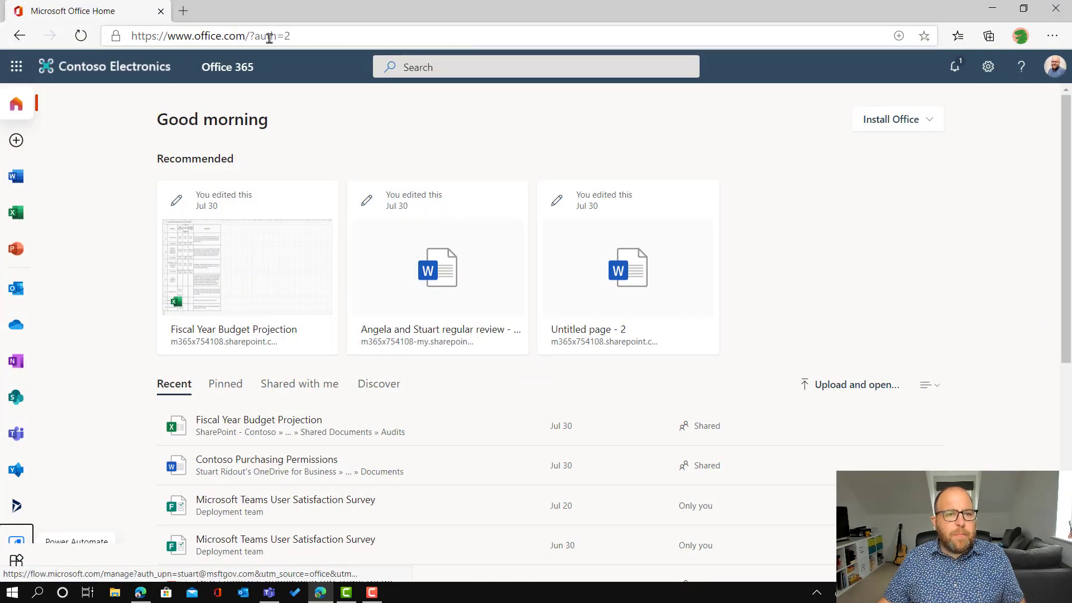
scroll(45, 363, "down", 4)
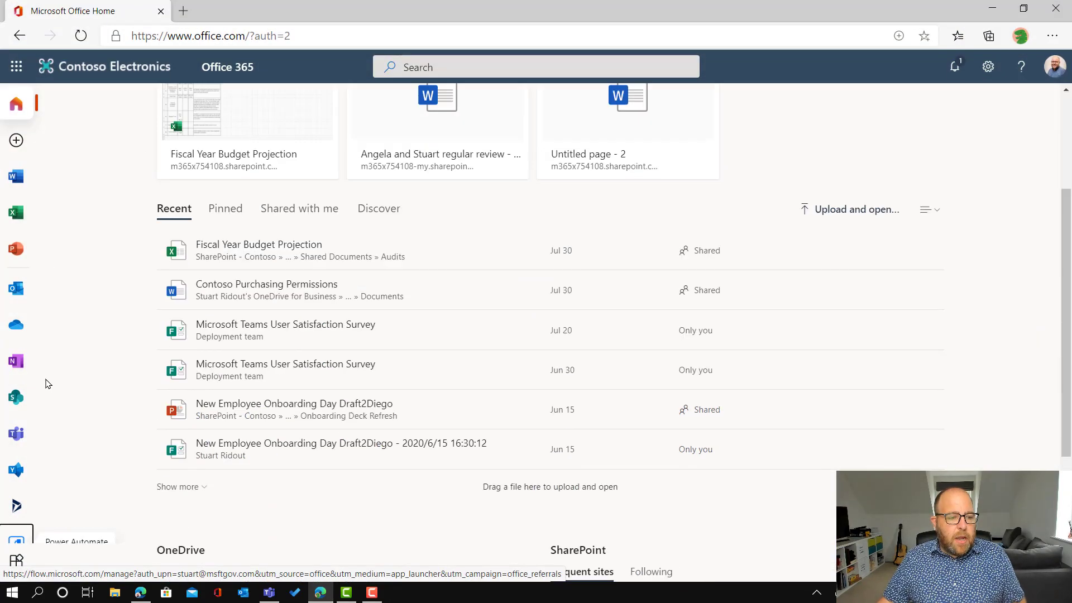
scroll(17, 504, "down", 1)
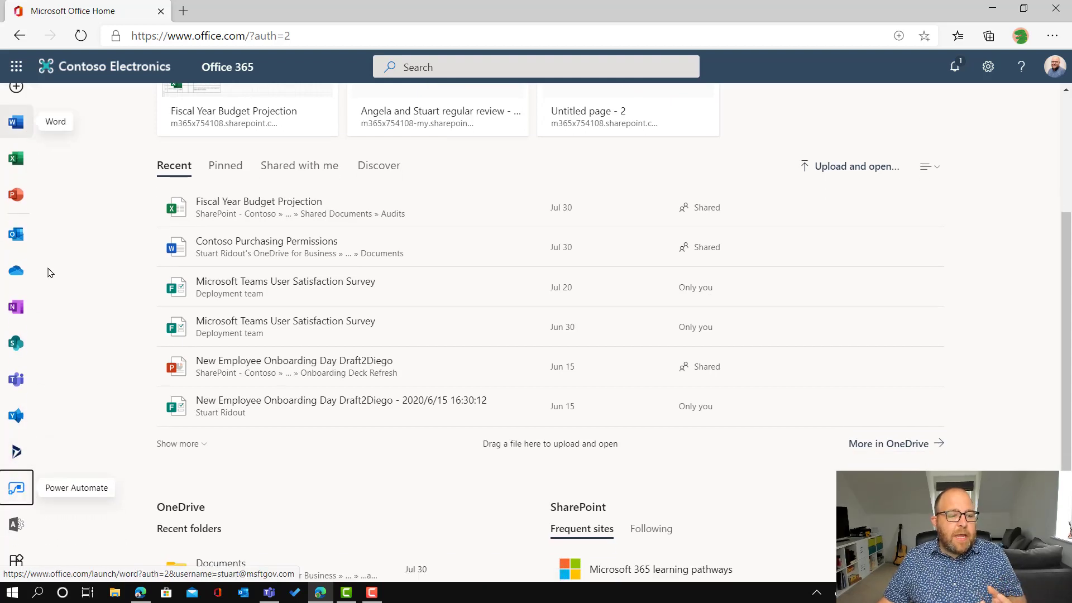
left_click(13, 561)
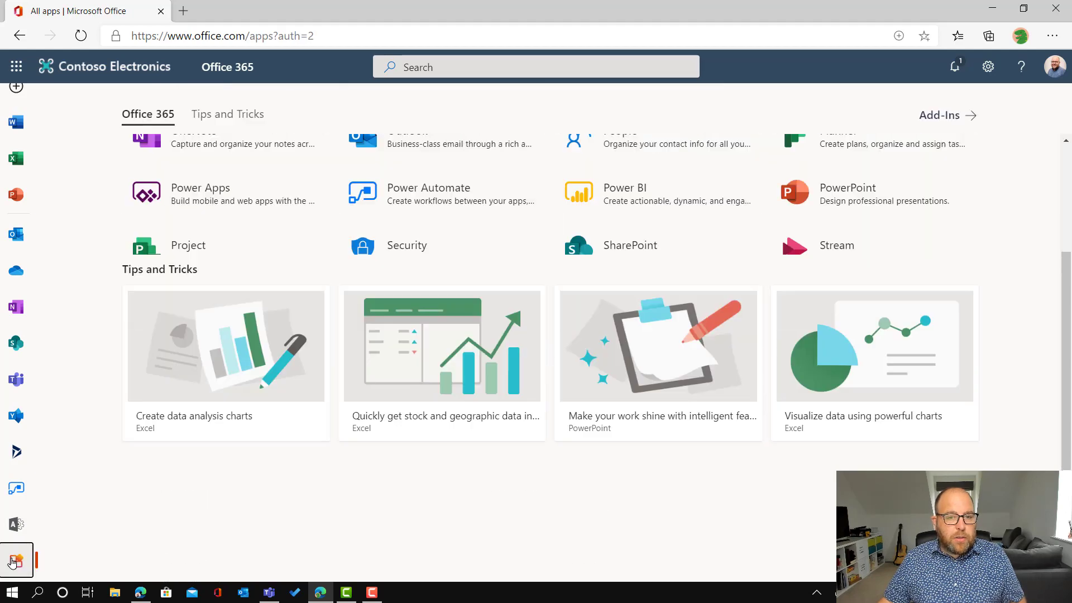
left_click(419, 191)
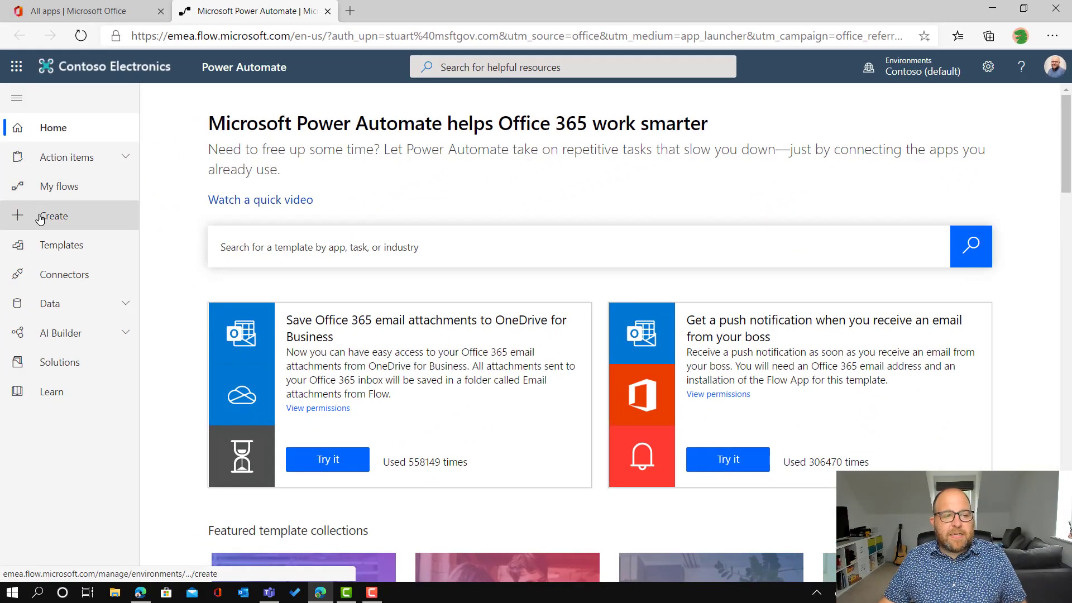
- Create a blank instant flow named 'Create tasks' without choosing a trigger
left_click(48, 217)
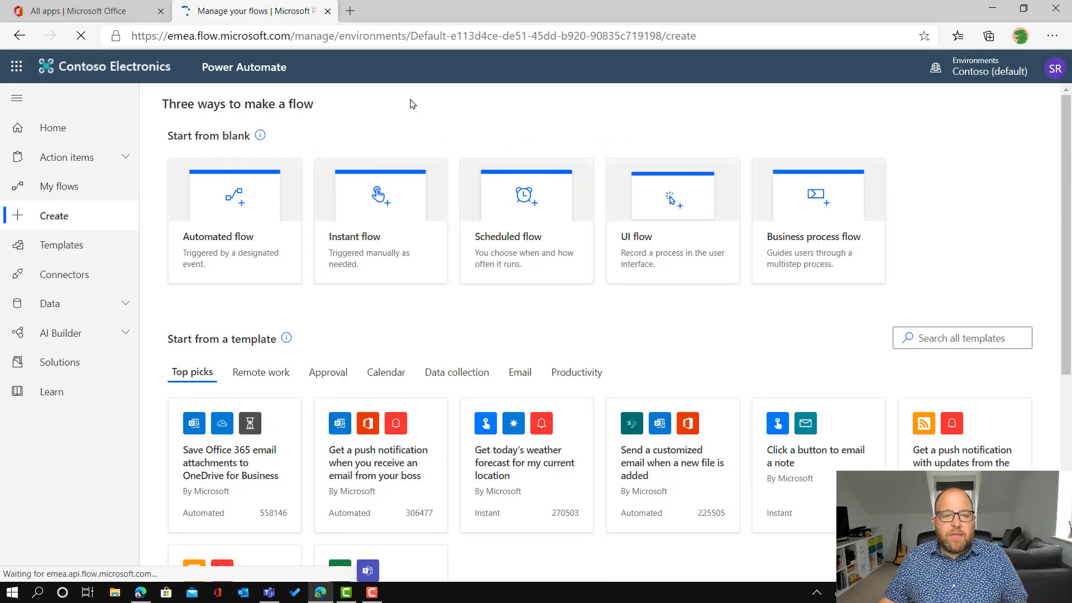
left_click(363, 246)
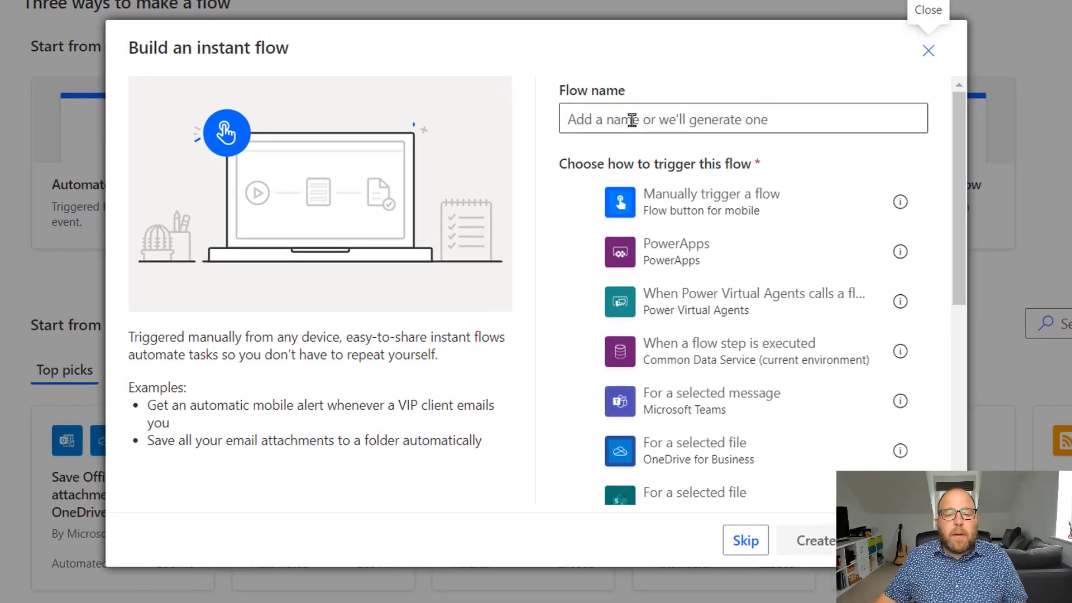
left_click(632, 121)
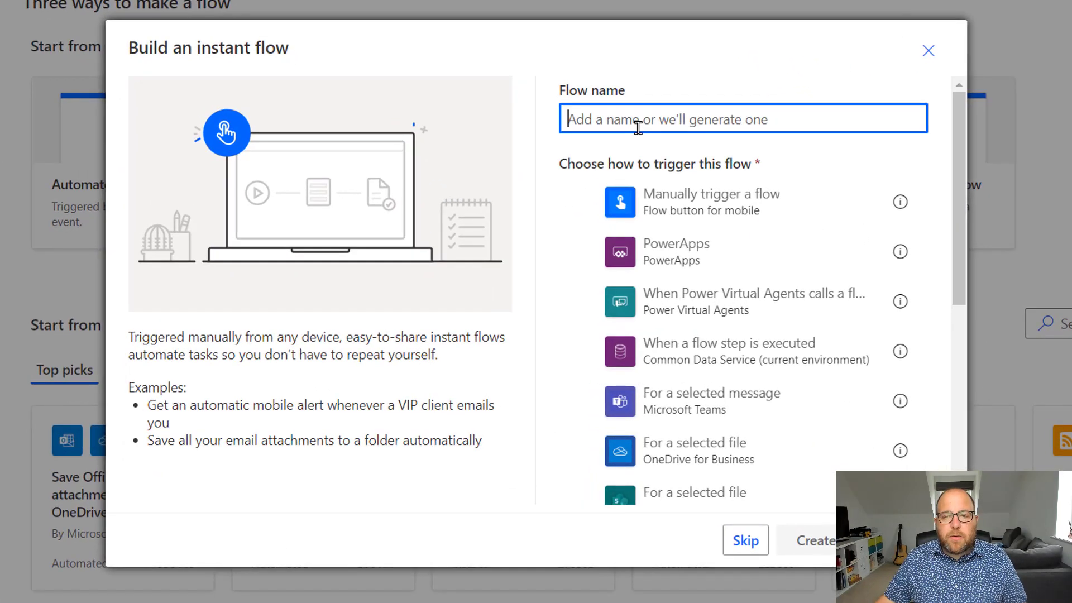
type("Create tasks")
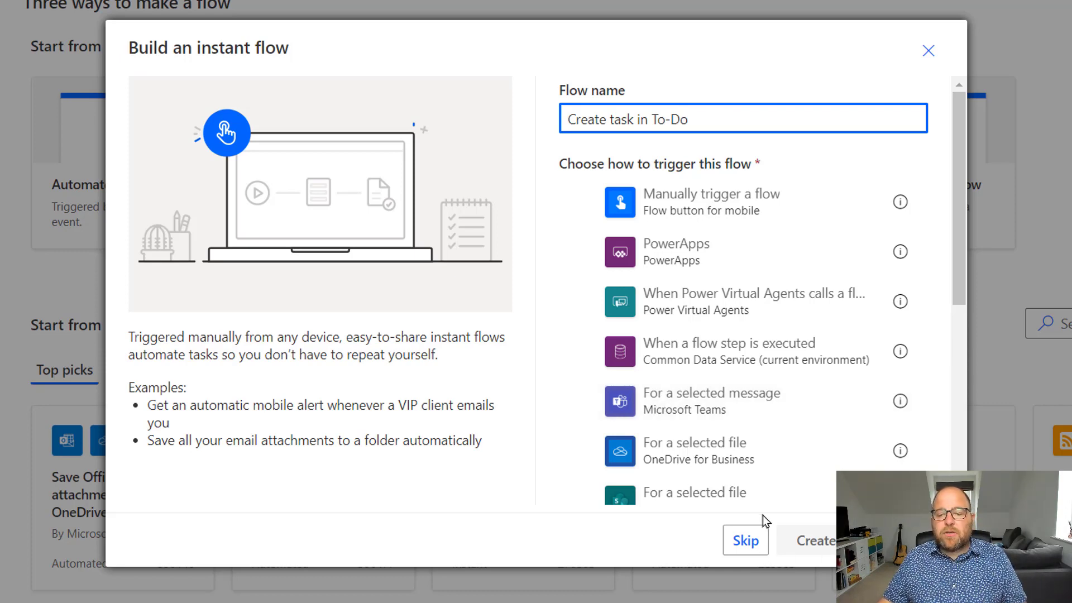
left_click(747, 543)
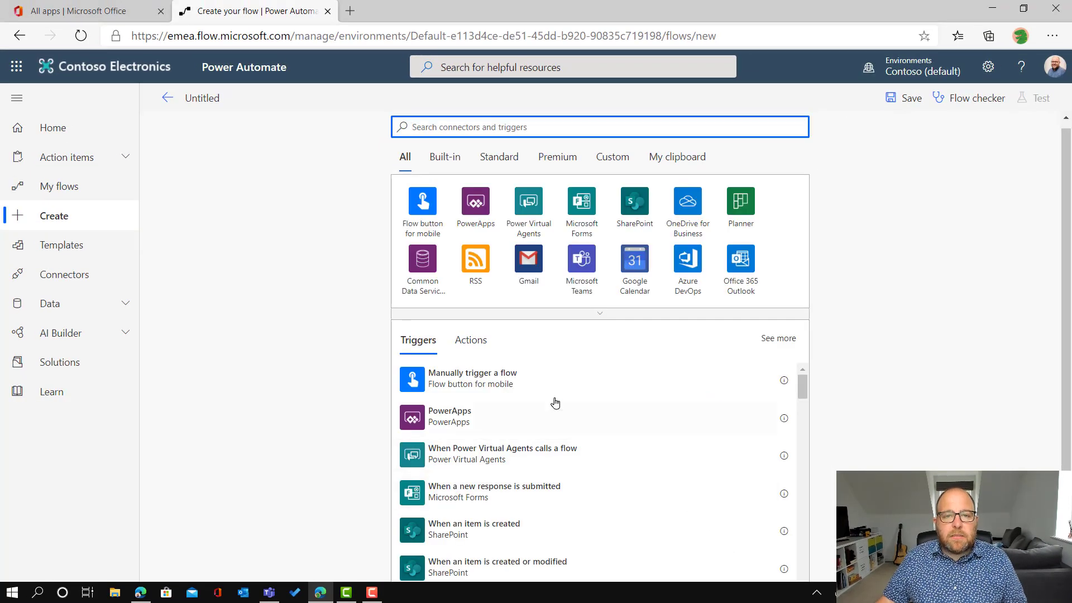
- Rename the flow to 'Create task in To-Do'
left_click(201, 100)
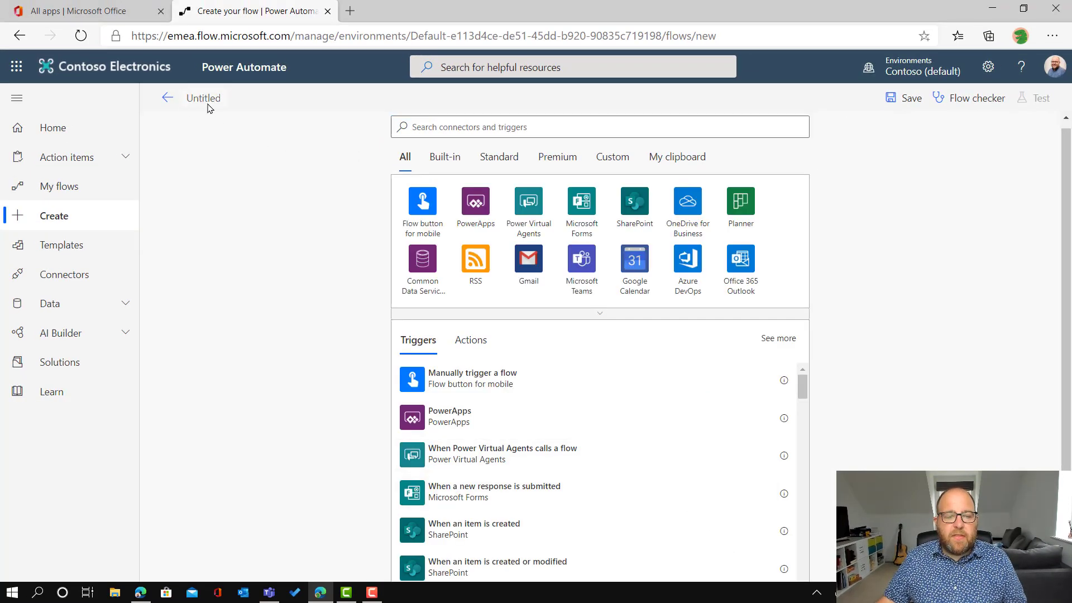
type("Ireate task from")
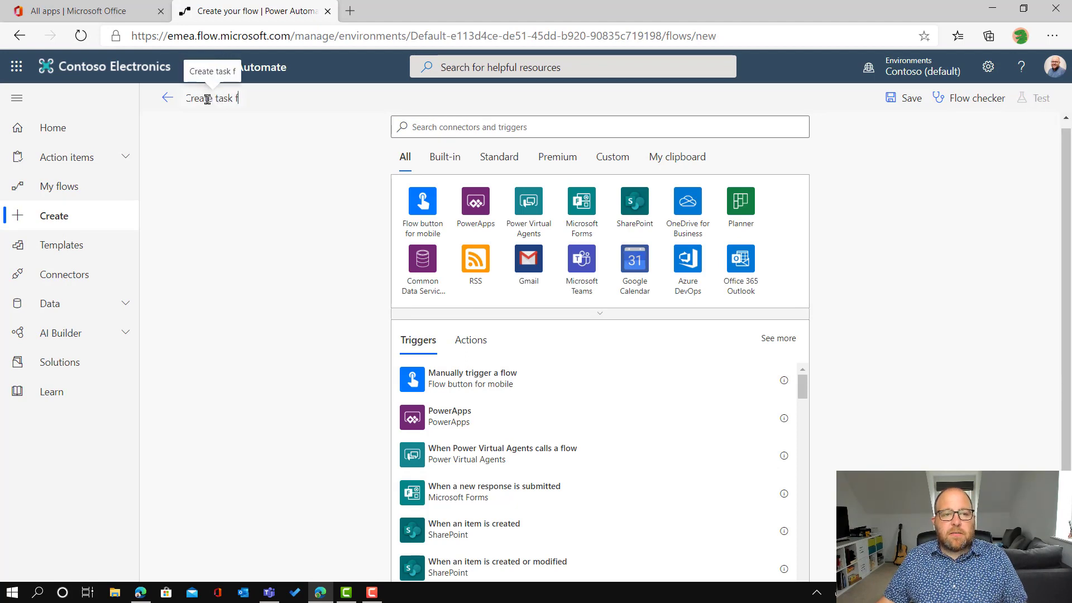
key("BackSpace")
key("BackSpace")
key("BackSpace")
key("BackSpace")
type("in To-Do")
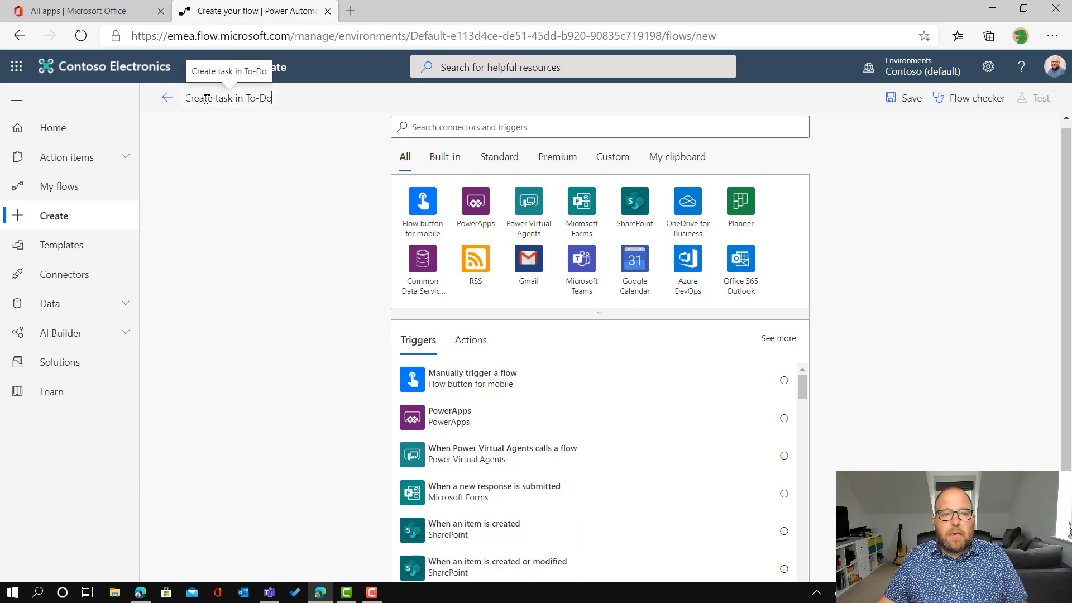
- Set the trigger to Microsoft Teams 'For a selected message'
left_click(501, 123)
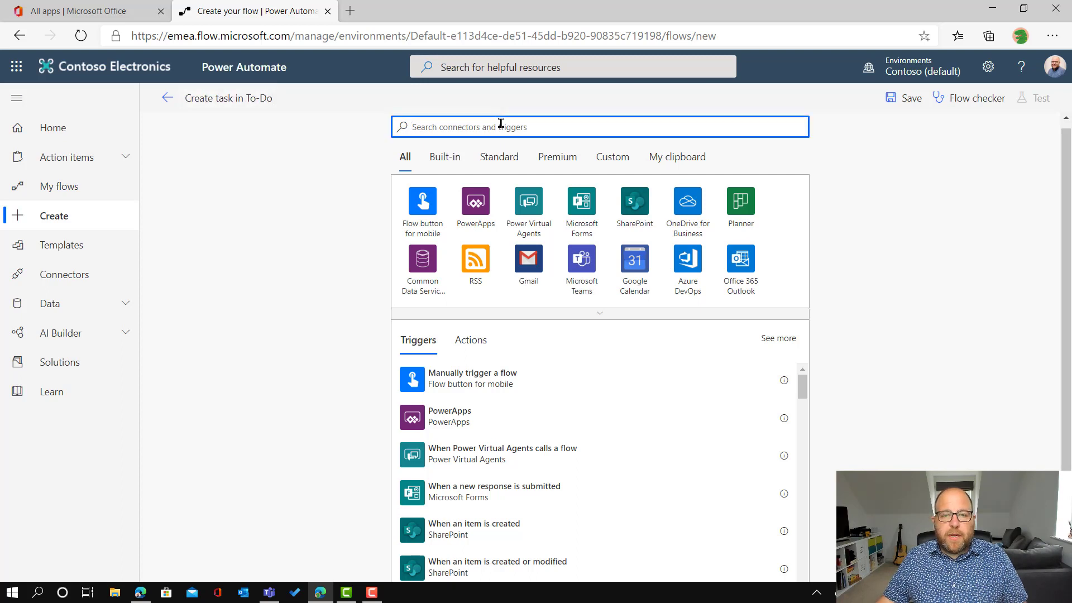
type("teams")
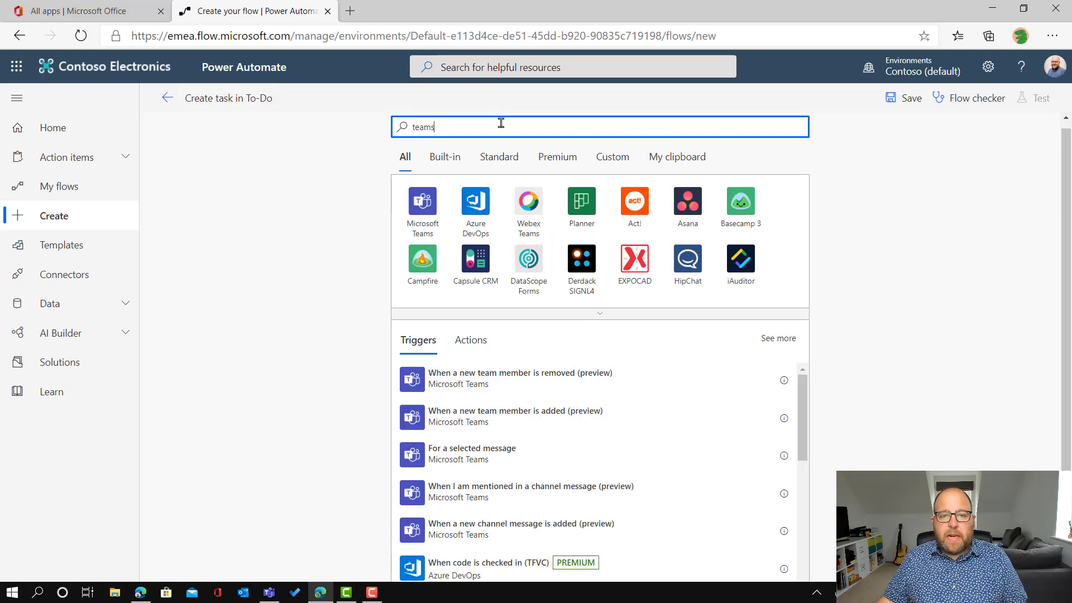
left_click(417, 201)
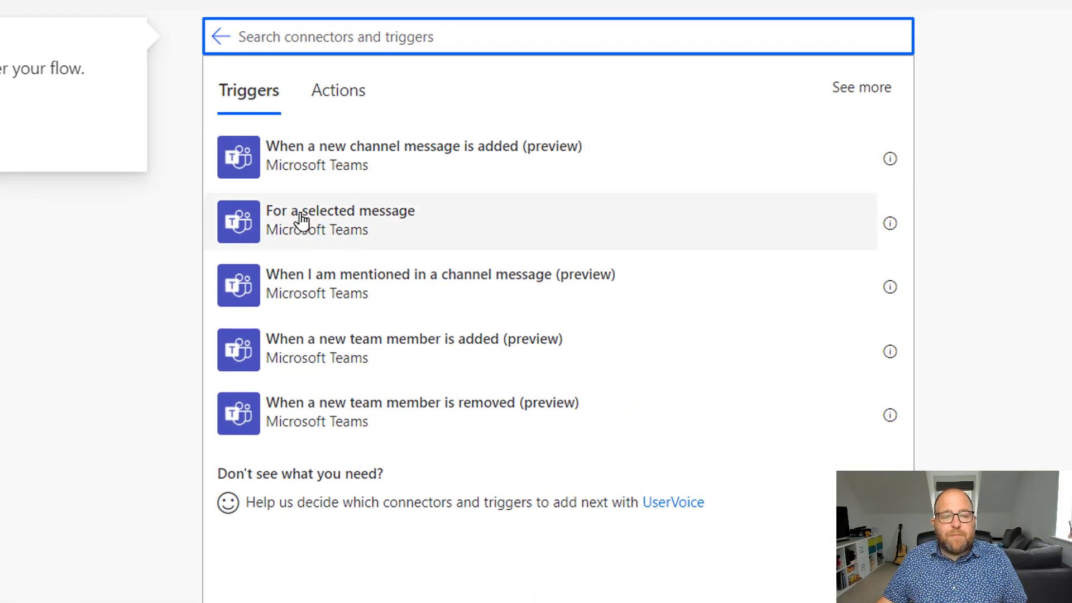
left_click(306, 222)
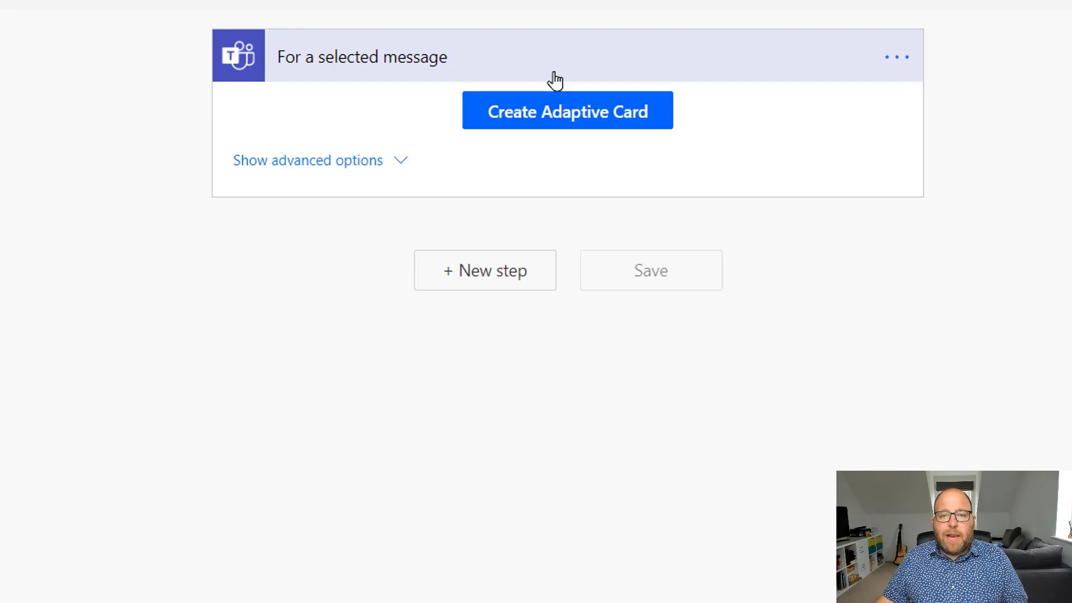
- In the Adaptive Card designer, change the card heading to 'Add new task in To-Do'
left_click(565, 118)
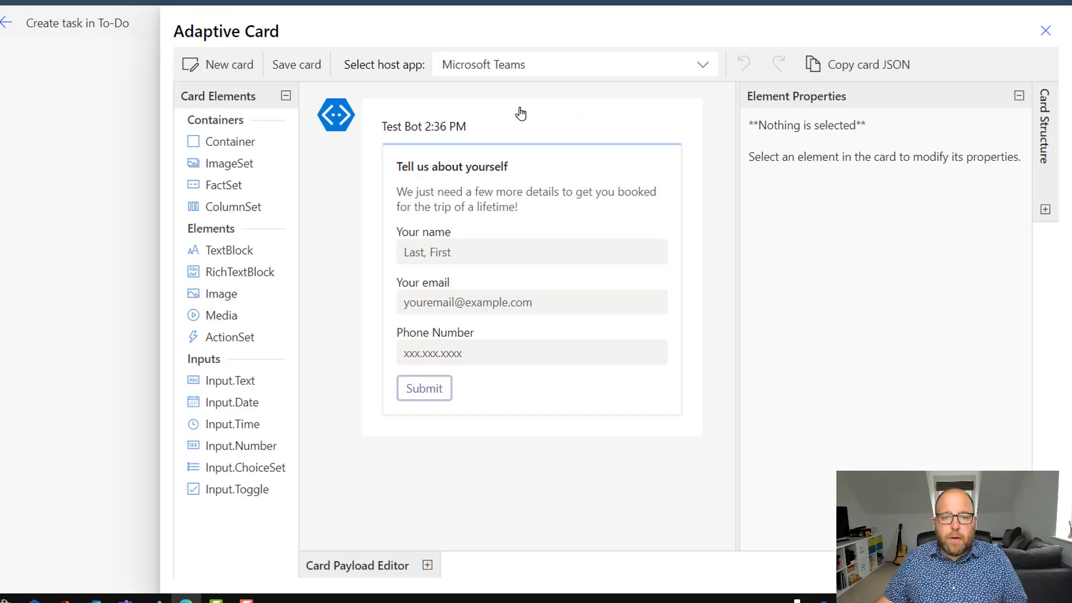
left_click(449, 170)
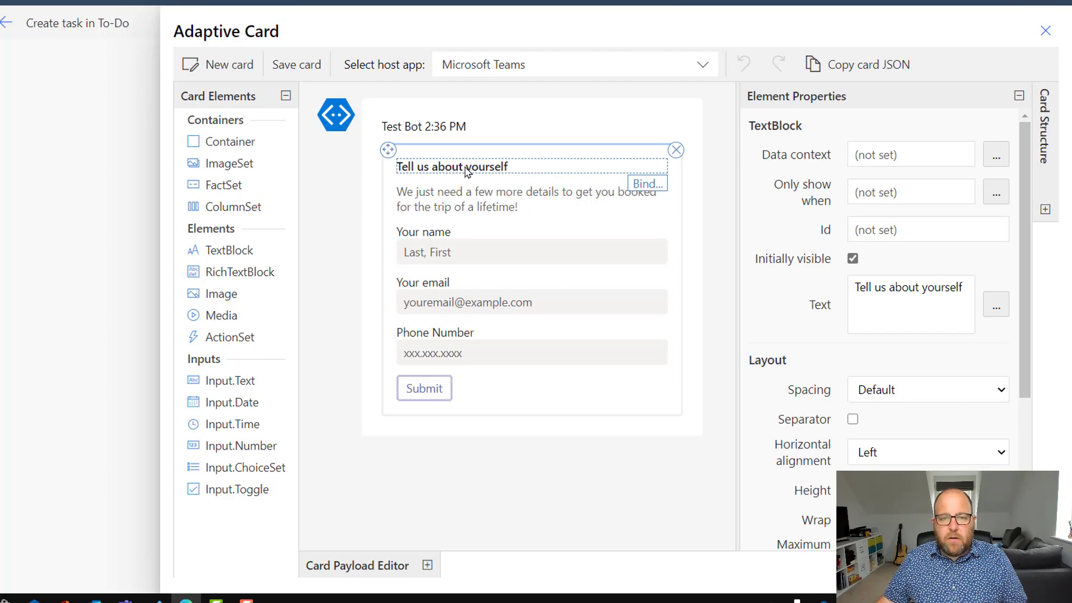
double_click(467, 172)
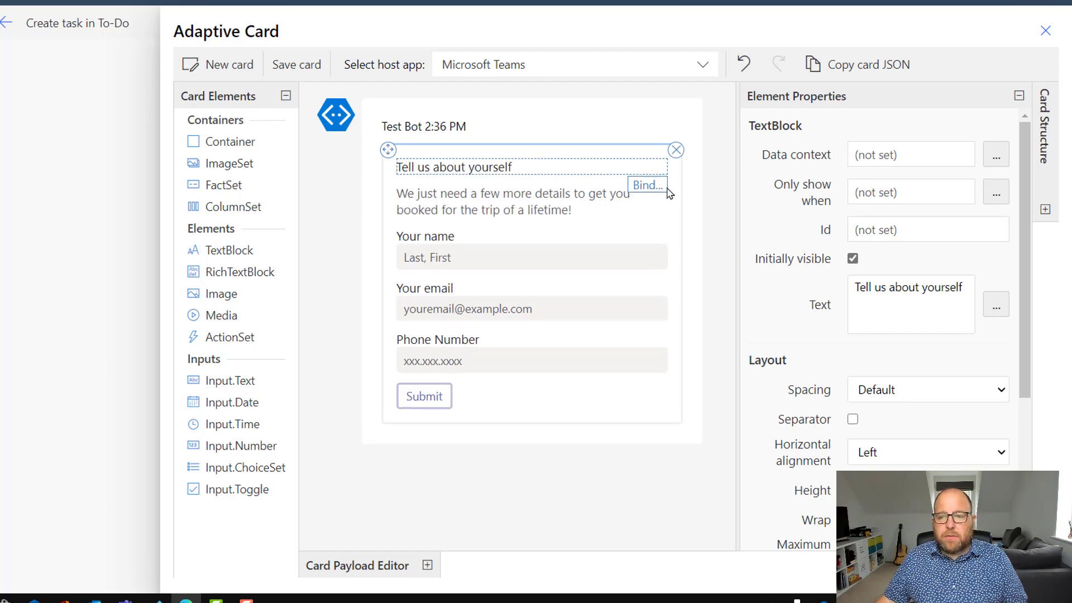
triple_click(912, 307)
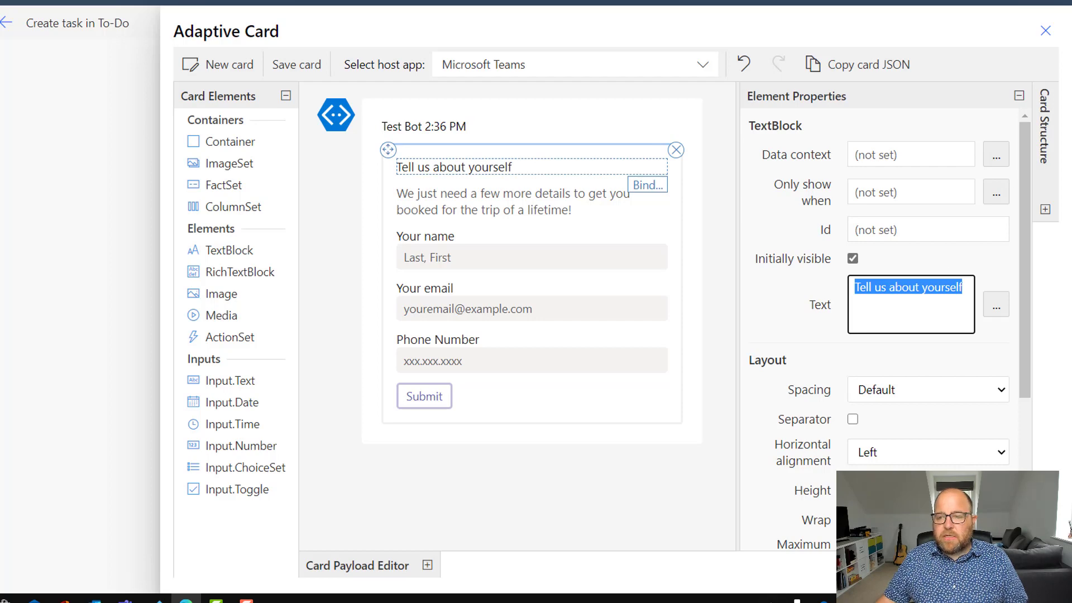
type("Add new ")
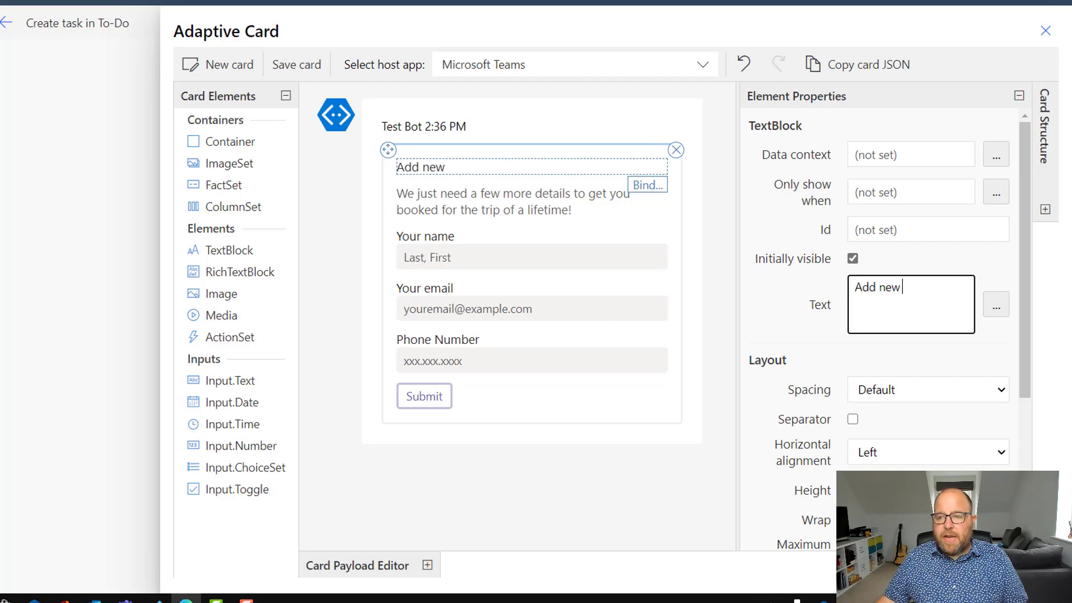
type("task in To-Do")
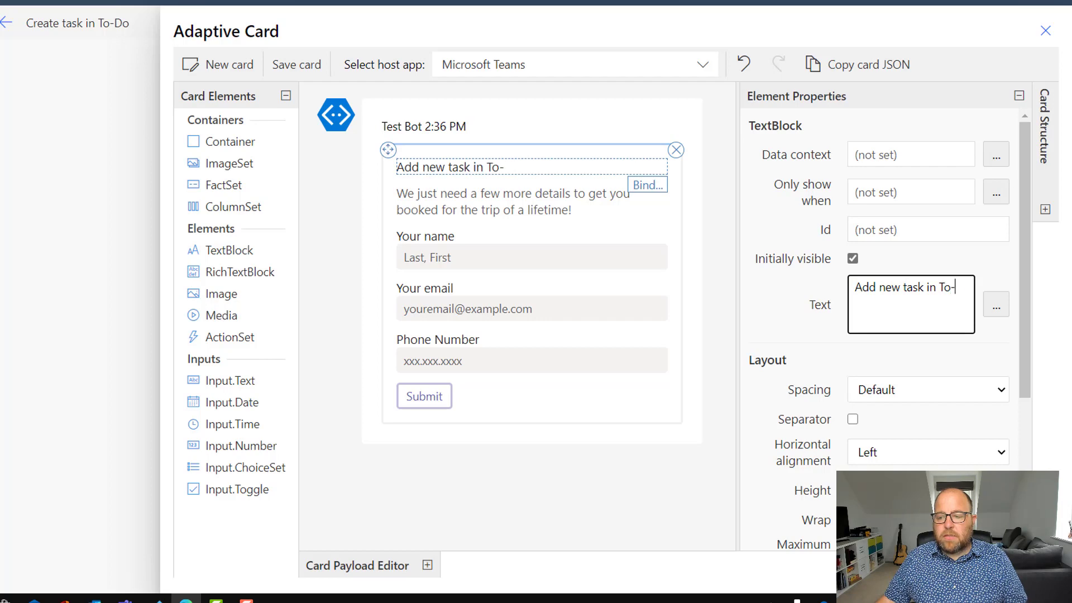
- Delete the description paragraph and relabel 'Your name' as 'Task subject'
left_click(465, 206)
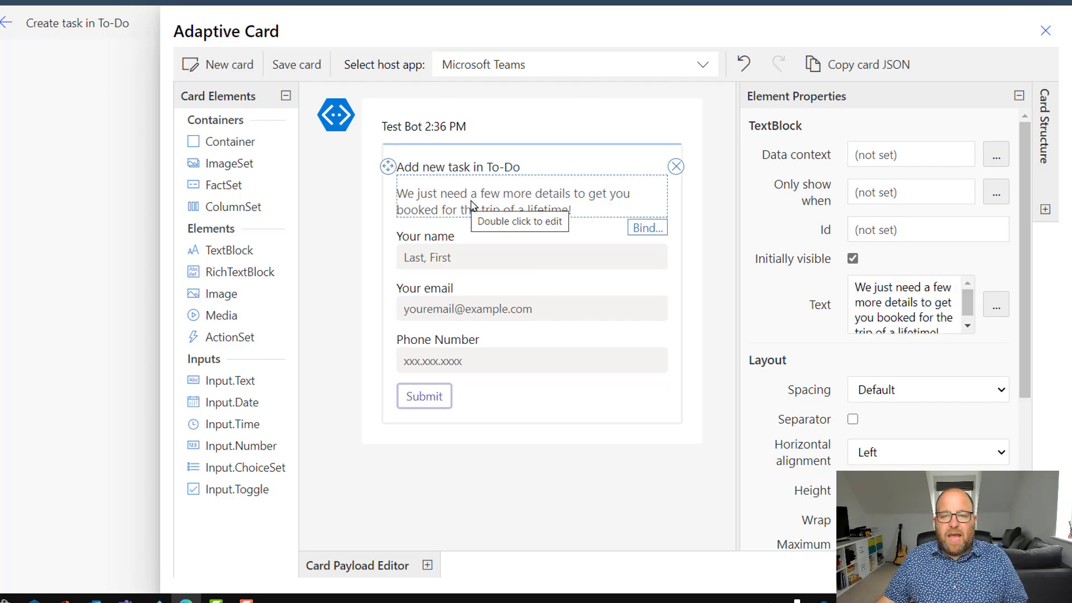
left_click(676, 167)
left_click(429, 192)
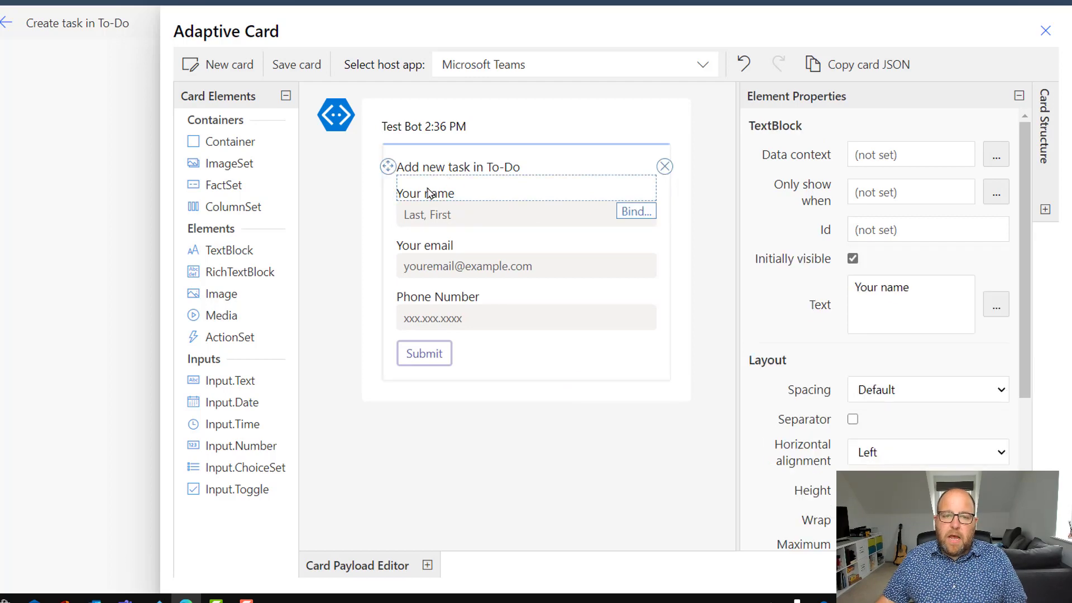
triple_click(926, 284)
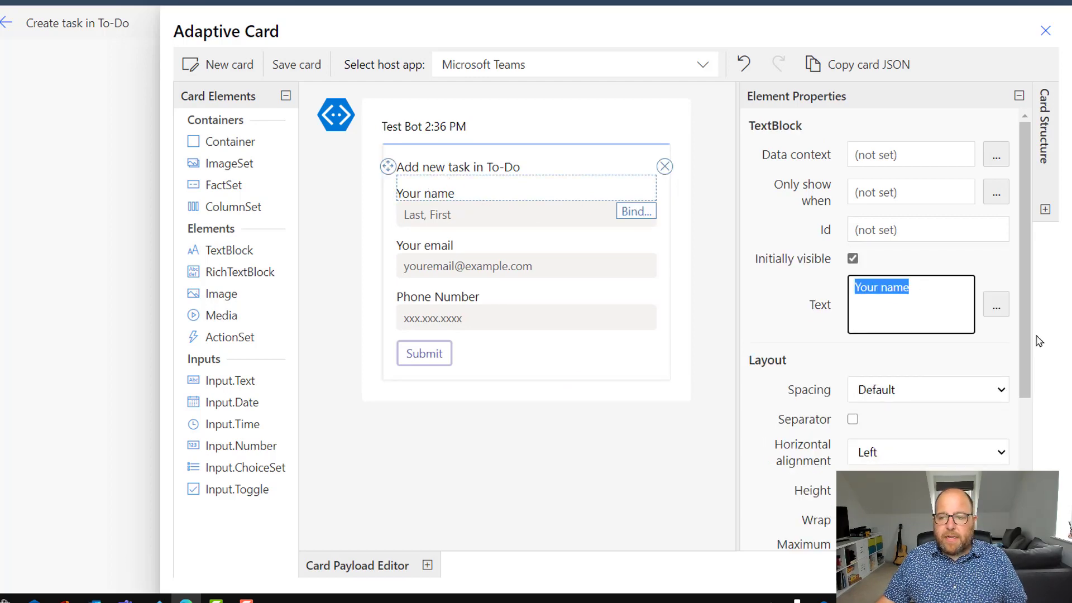
type("Task subject")
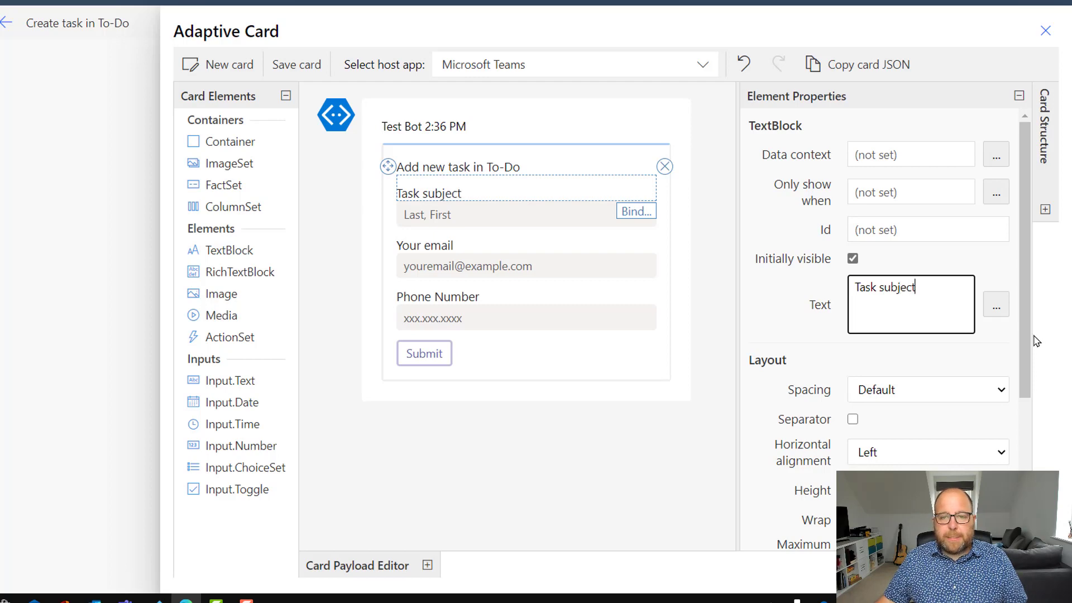
- Clear the input's 'Last, First' placeholder and change its Id from myName to taskSubject
left_click(451, 217)
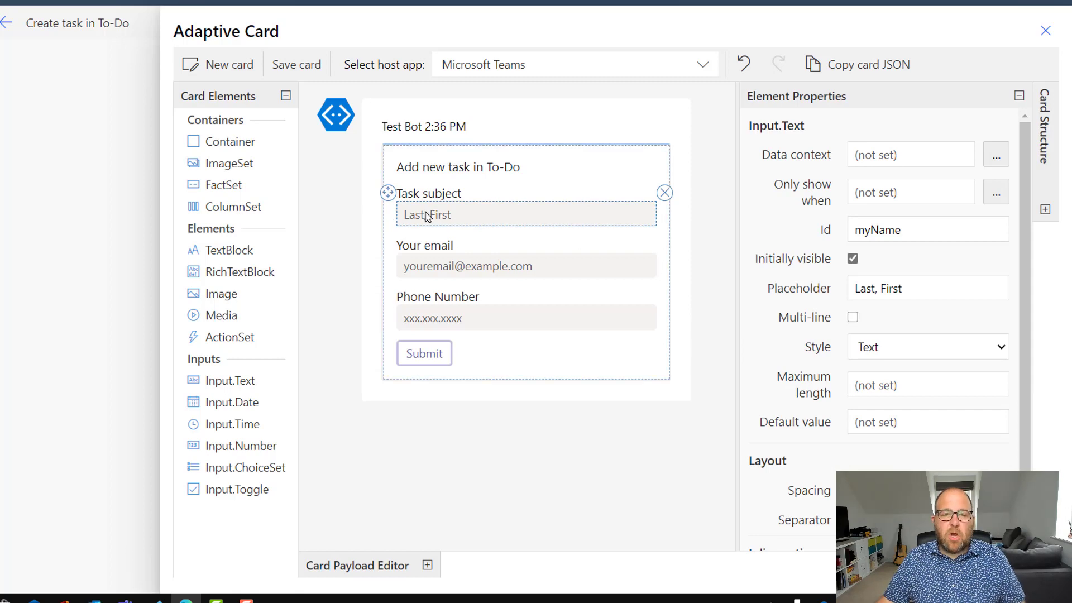
left_click(919, 290)
key("ctrl+shift+Left")
key("ctrl+shift+Left")
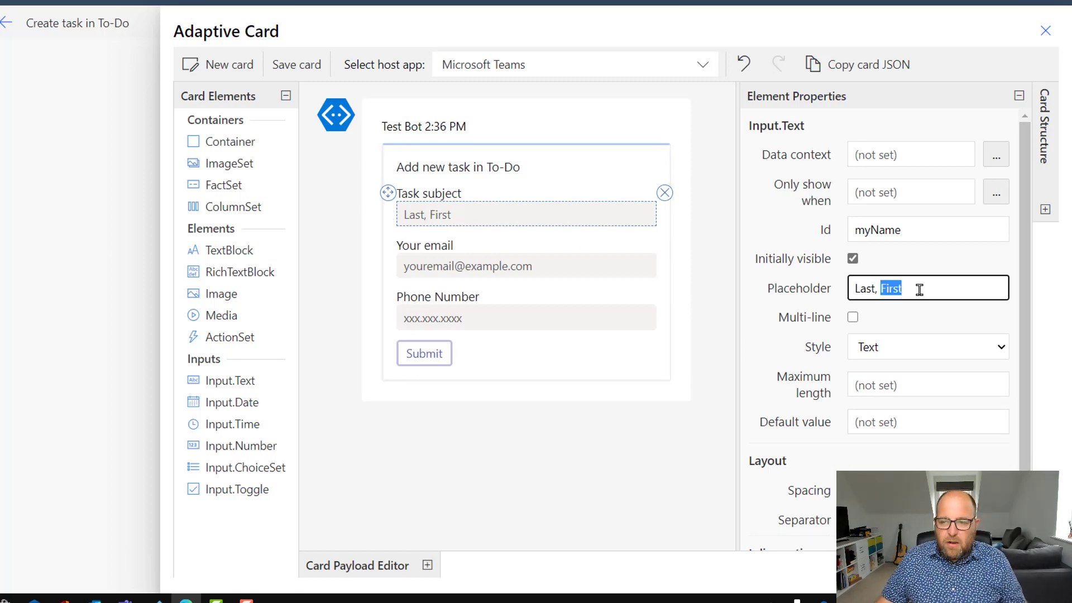
key("BackSpace")
double_click(866, 228)
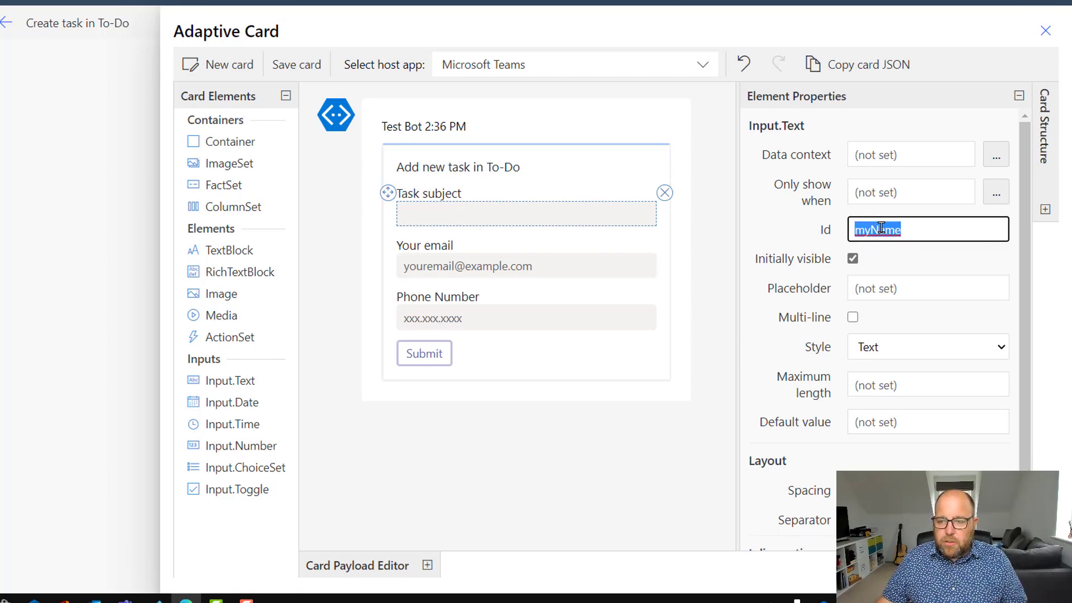
type("taskSubject")
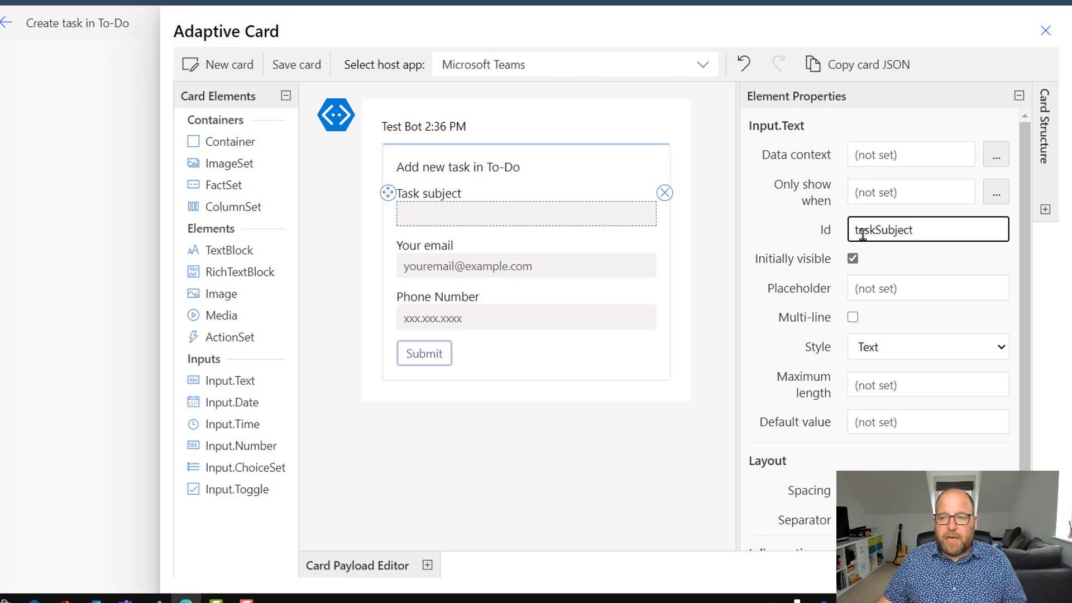
- Remove the Phone Number and email inputs and relabel 'Your email' as 'Due Date'
left_click(493, 321)
left_click(665, 296)
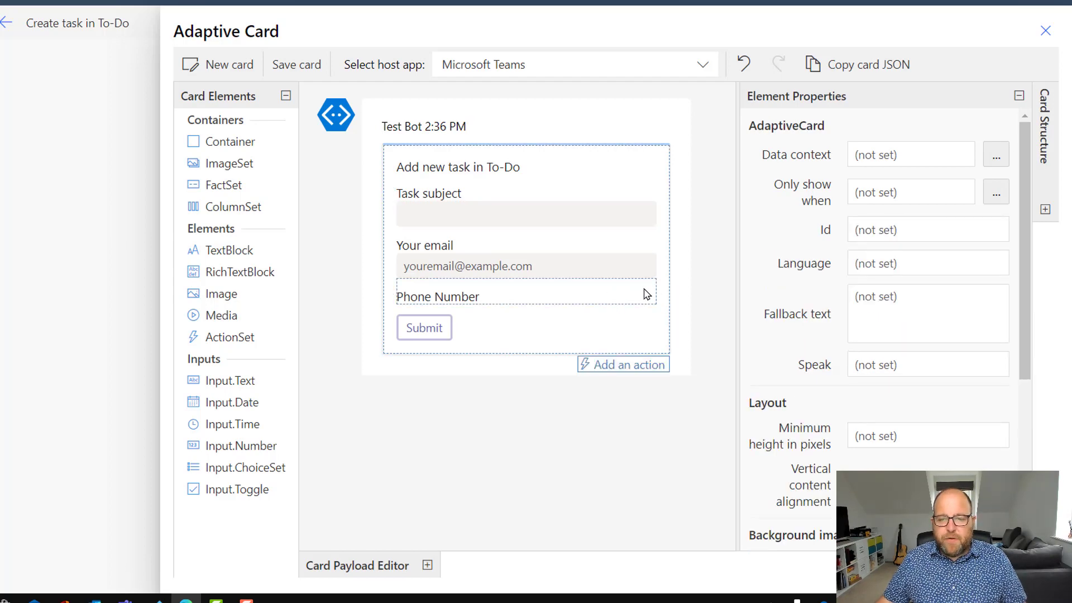
left_click(647, 294)
left_click(663, 268)
left_click(558, 270)
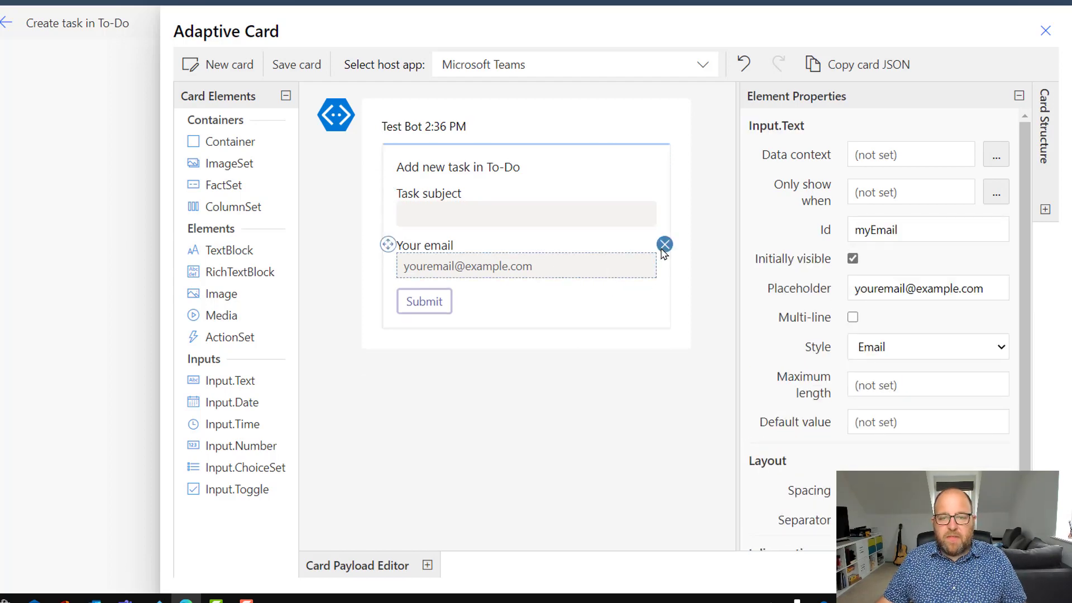
left_click(664, 245)
left_click(453, 246)
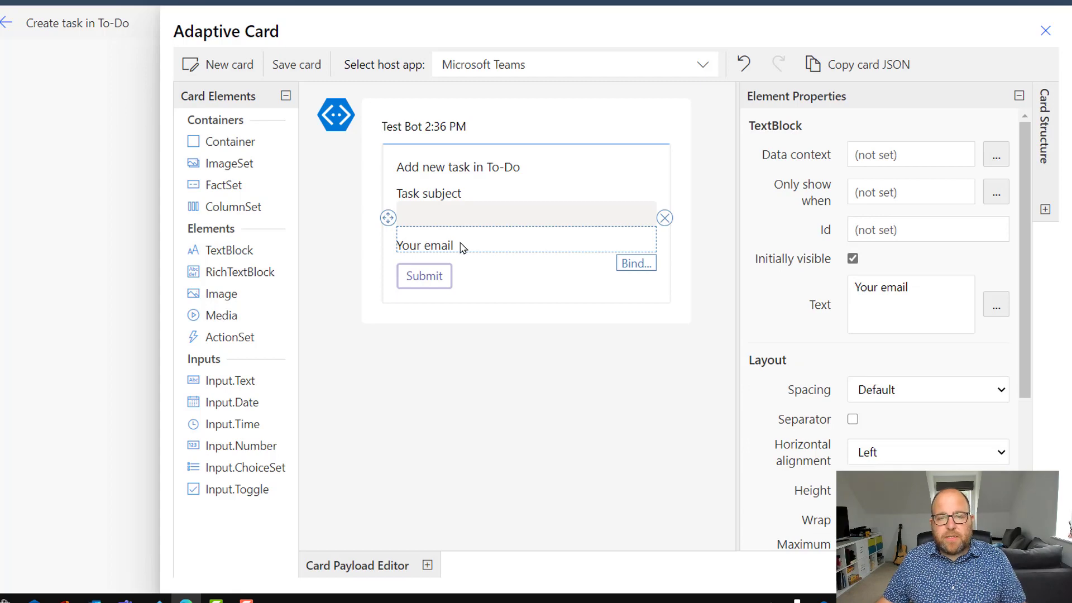
triple_click(894, 287)
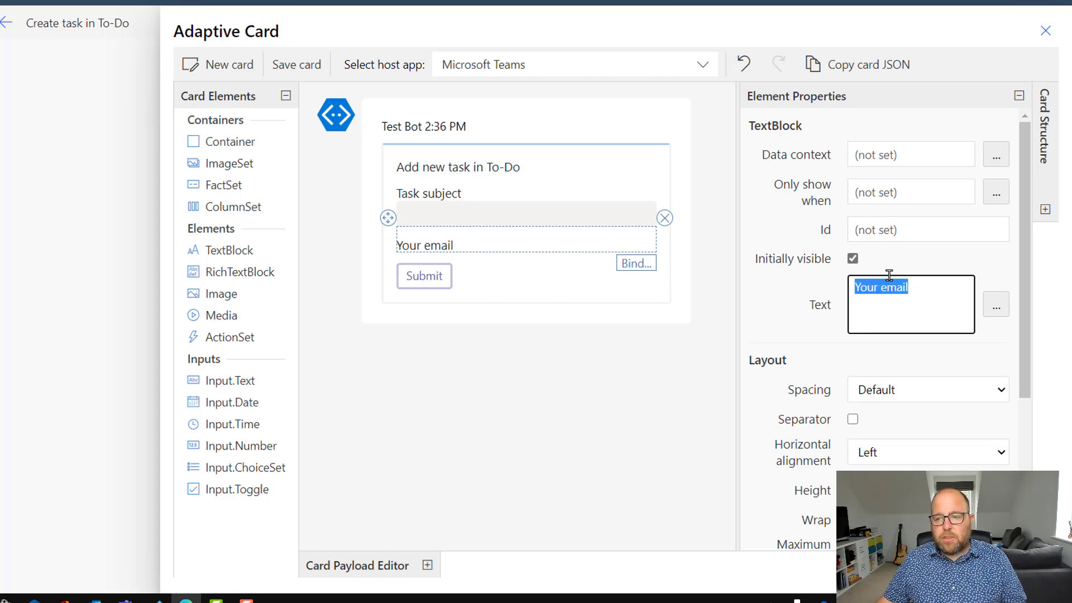
type("Due Date")
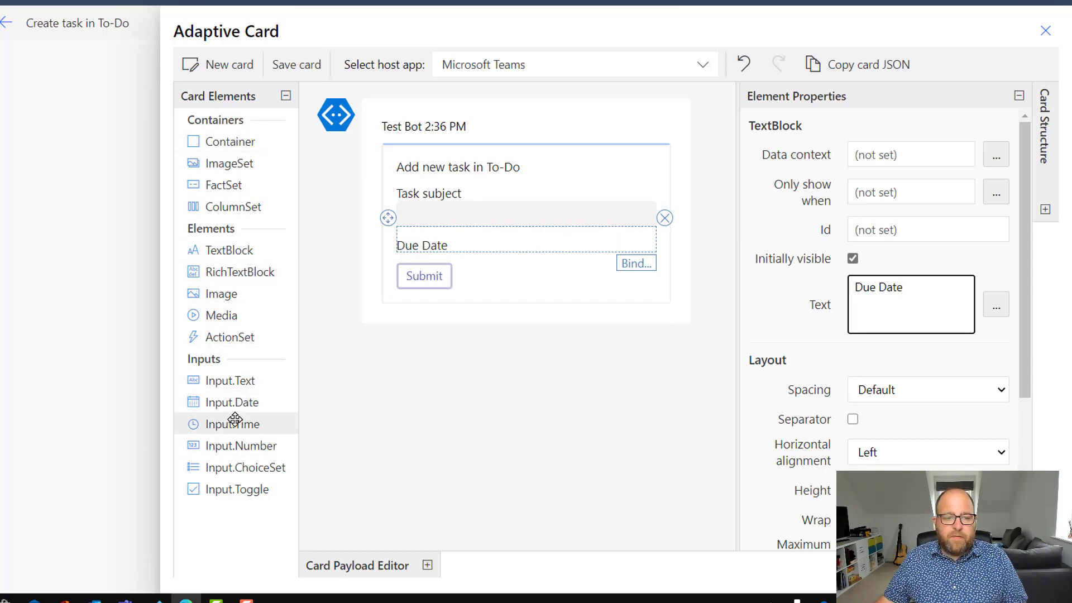
- Add a date input with Id taskDate under Due Date and save the card
left_click_drag(210, 405, 423, 282)
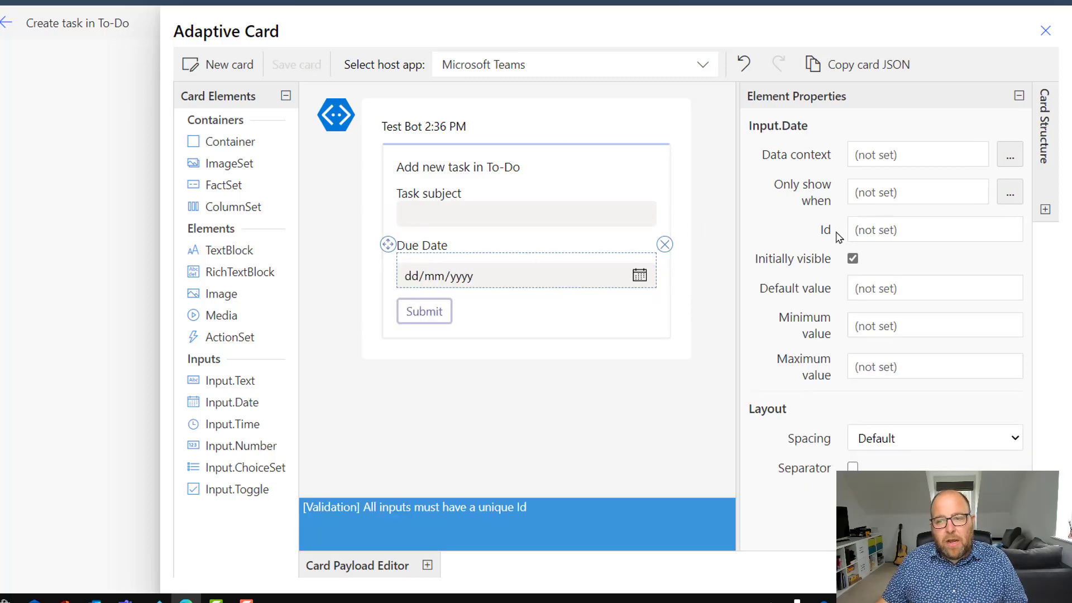
left_click(882, 228)
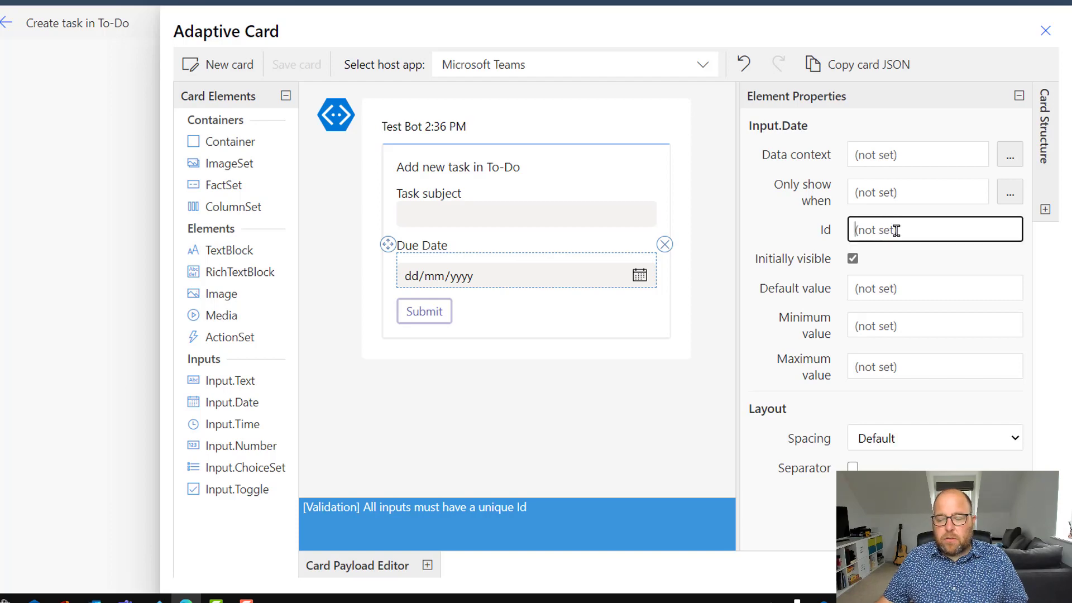
type("taskDate")
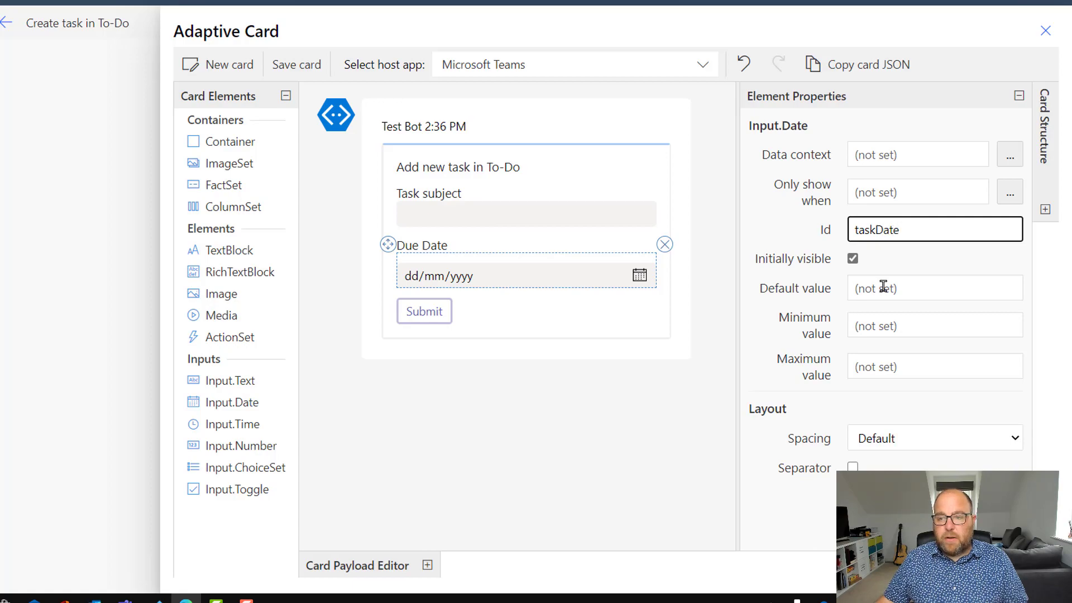
left_click(883, 287)
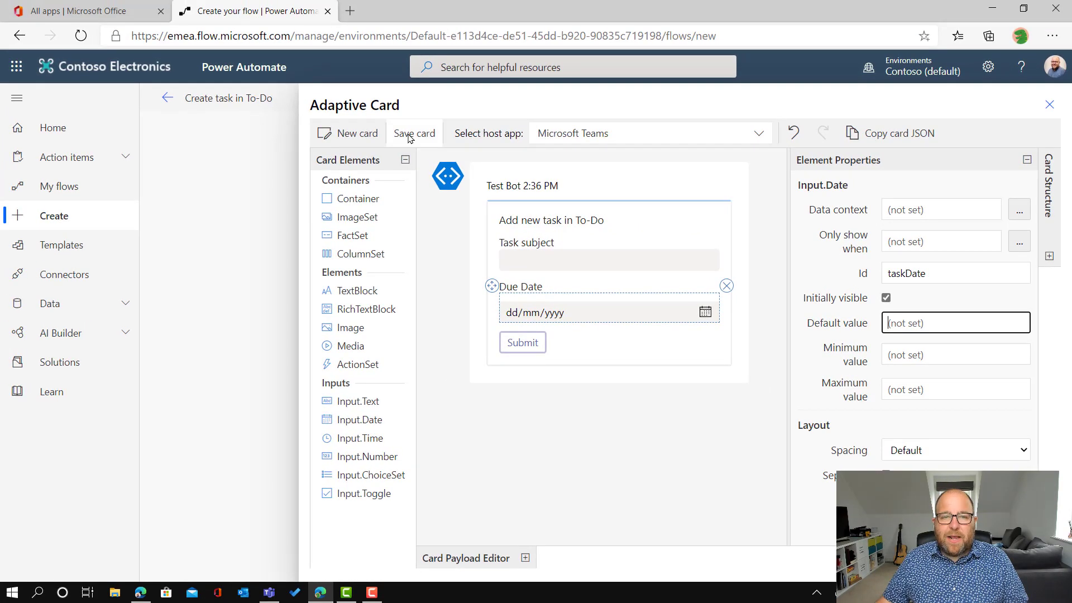
left_click(340, 91)
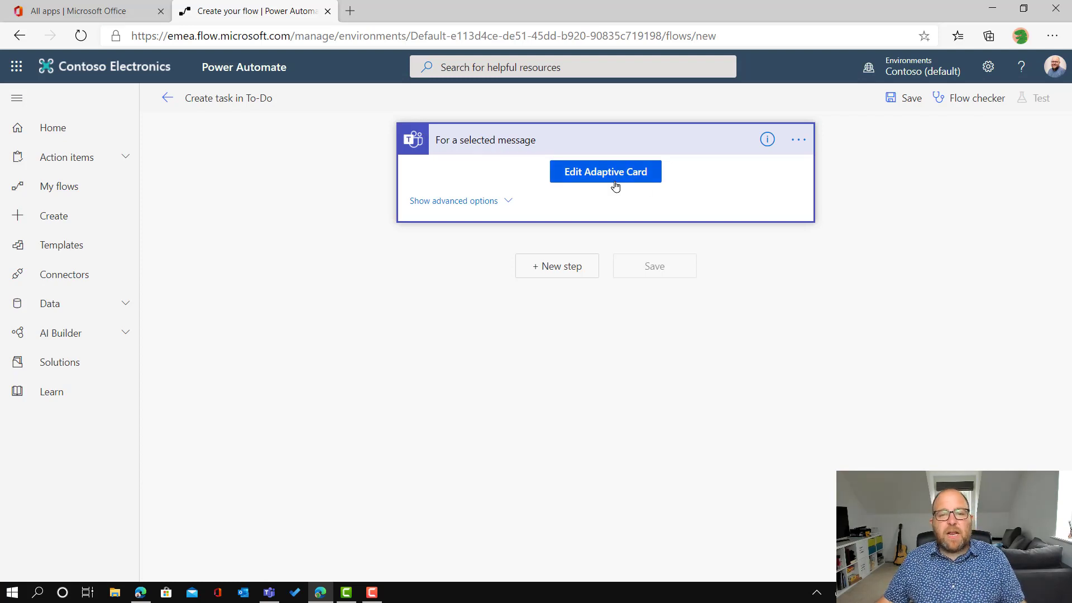
- Add the Microsoft To-Do (Business) 'Add a to-do (V2)' action after the trigger
left_click(570, 266)
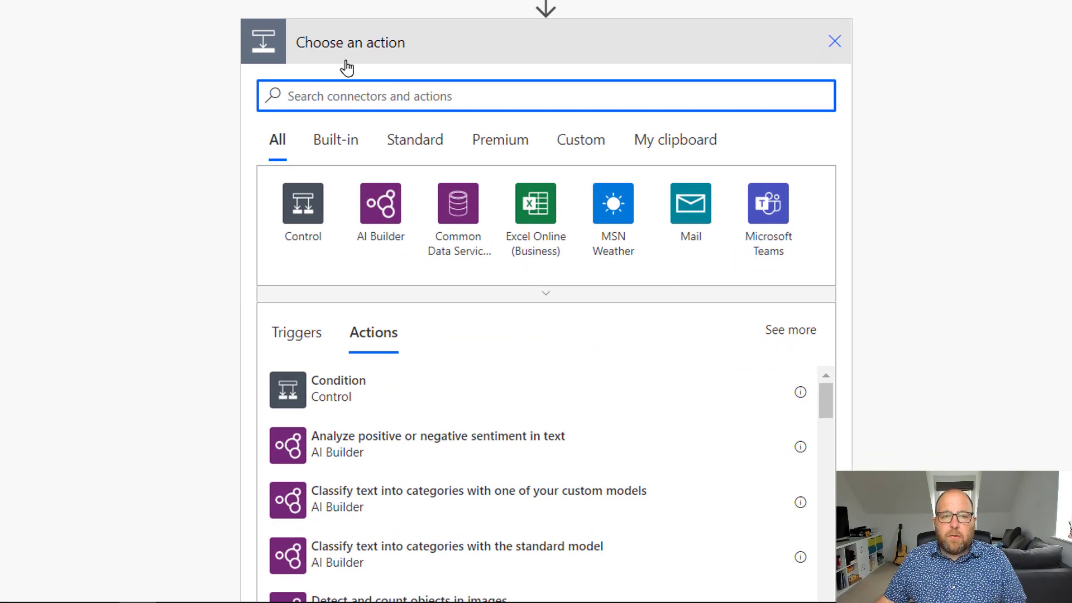
type("to-do")
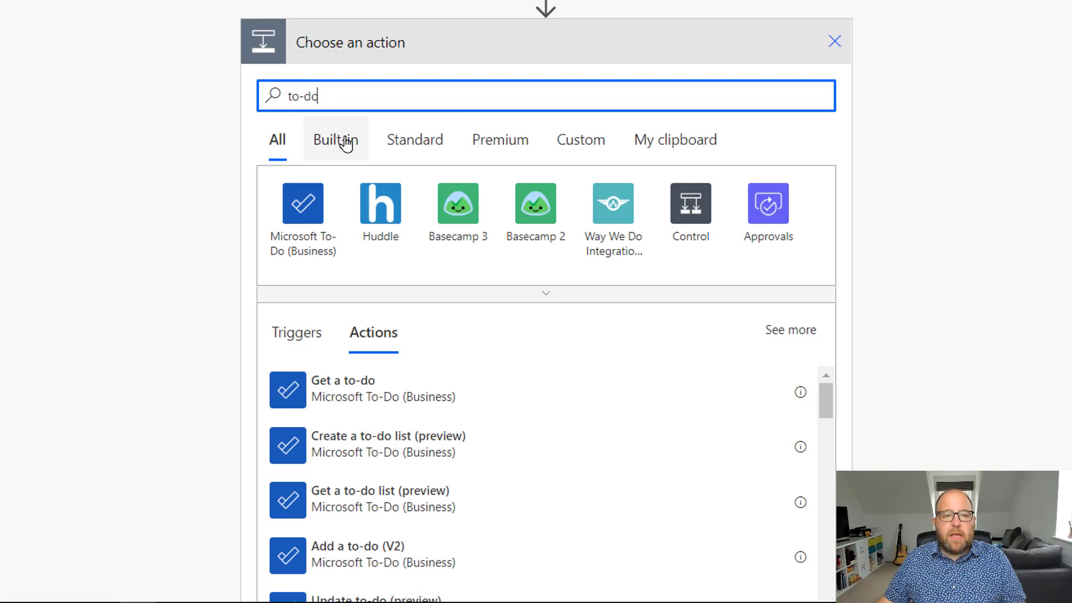
scroll(464, 285, "down", 4)
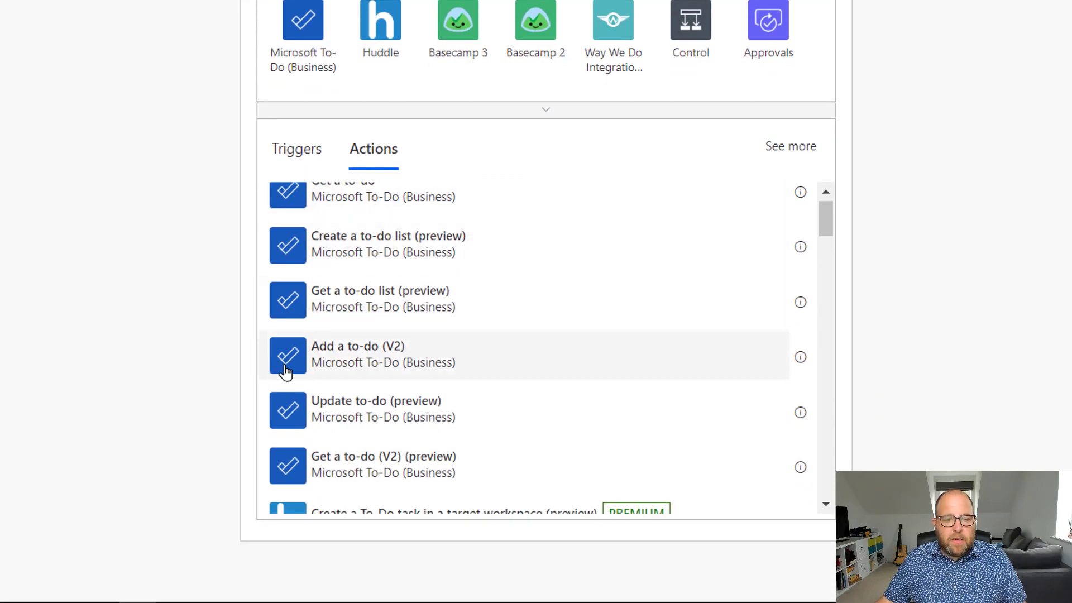
left_click(359, 368)
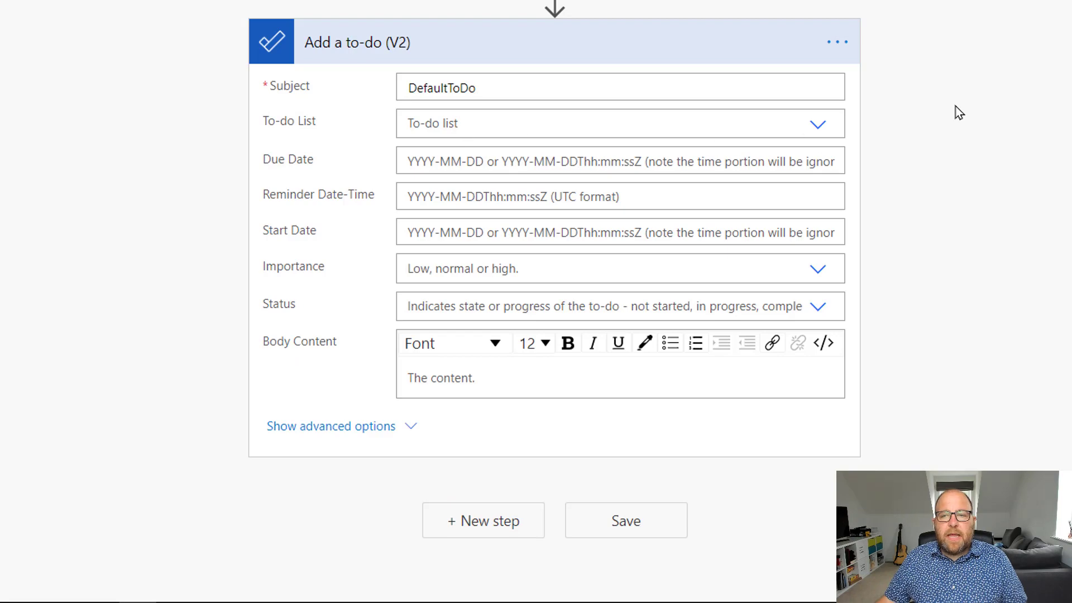
- Set the to-do subject to taskSubject and its list to Tasks
double_click(429, 83)
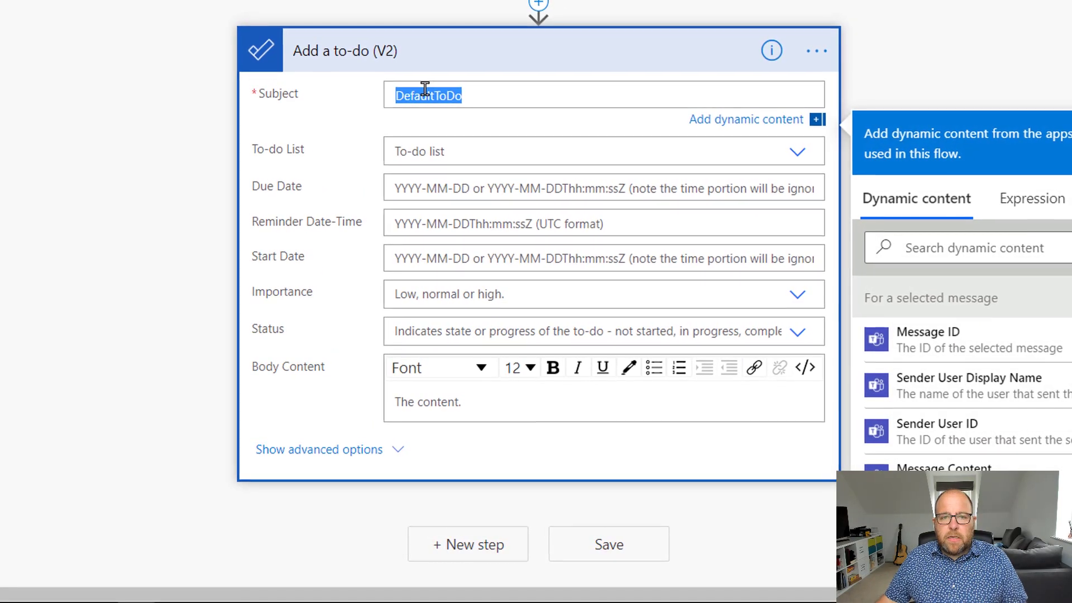
key("BackSpace")
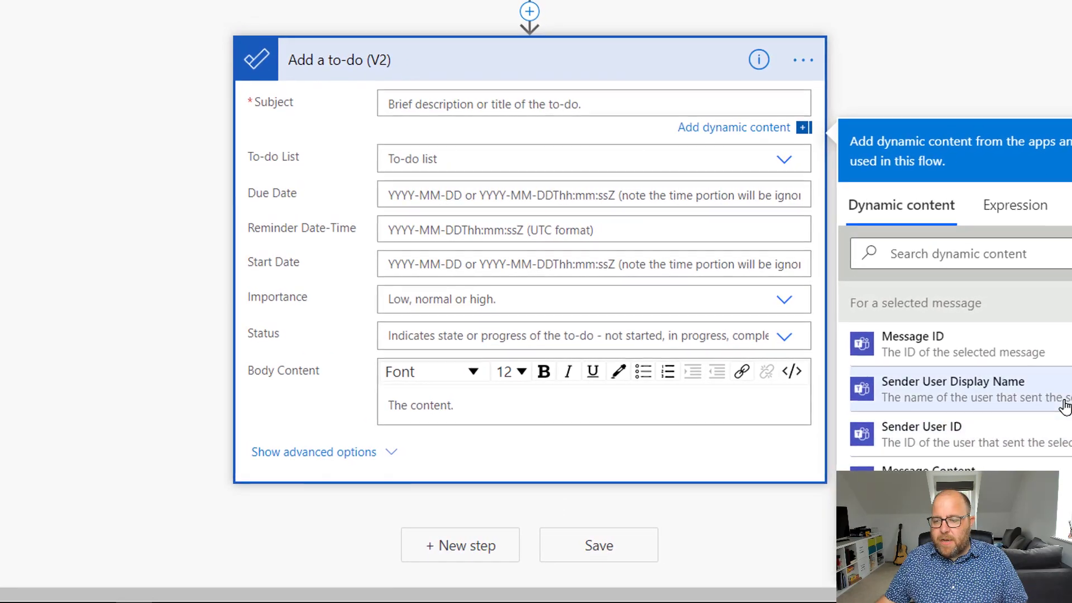
scroll(1061, 407, "down", 5)
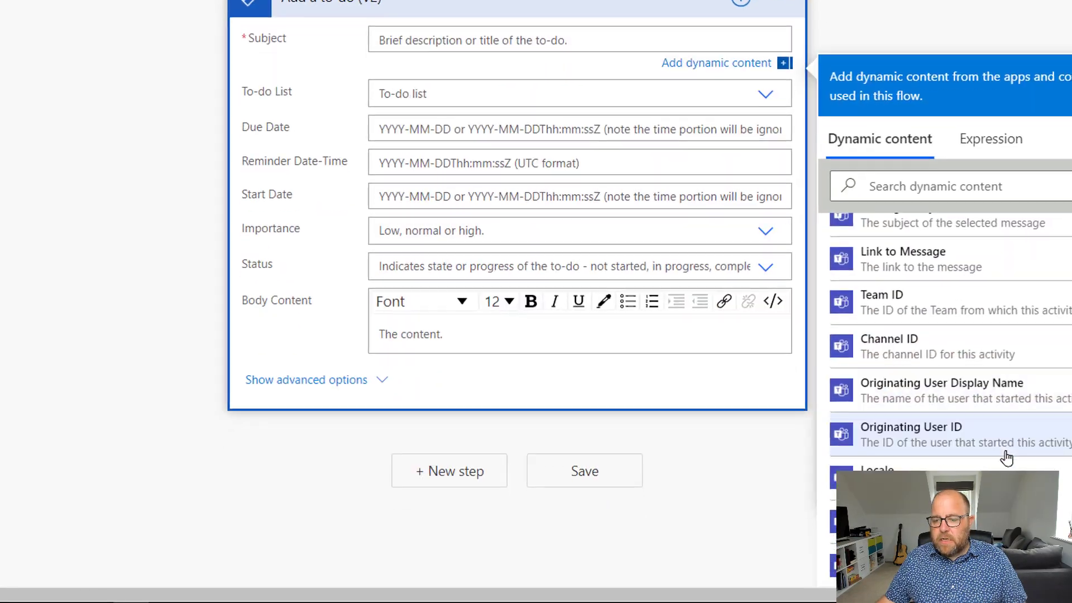
left_click(983, 522)
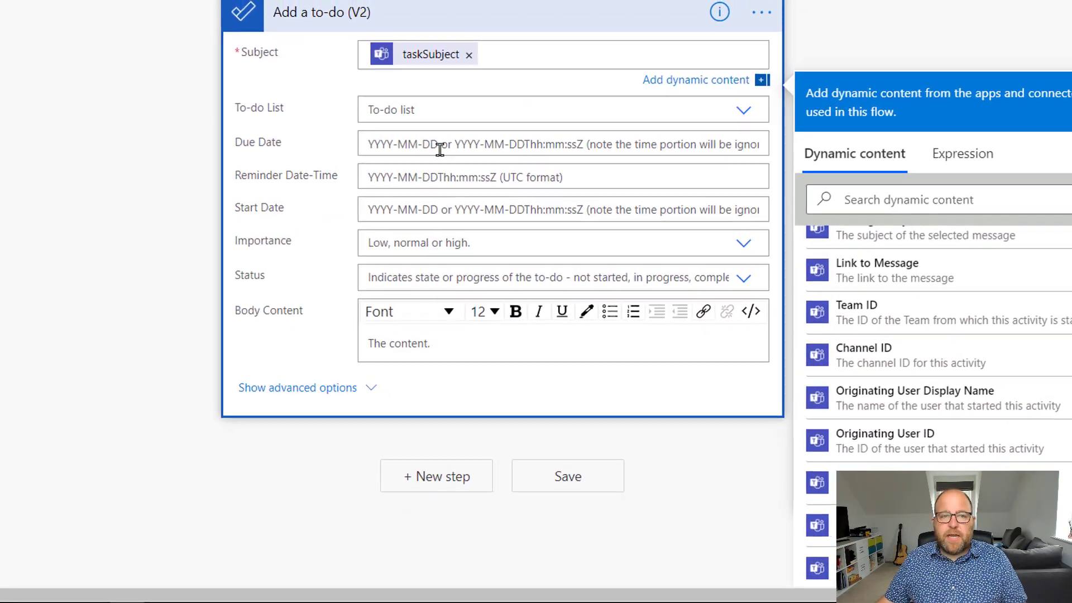
left_click(399, 107)
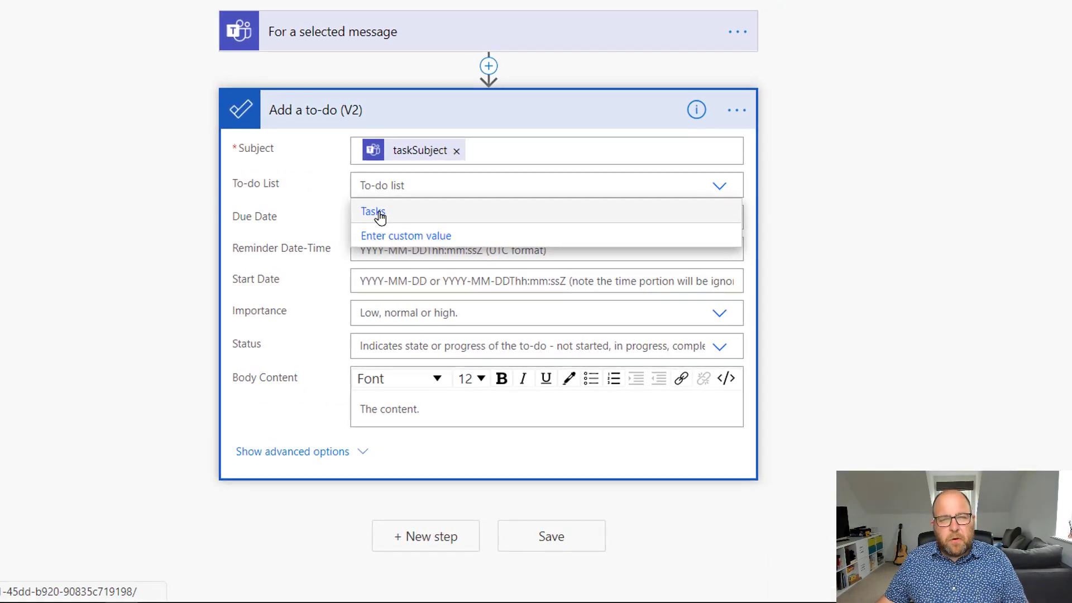
left_click(380, 215)
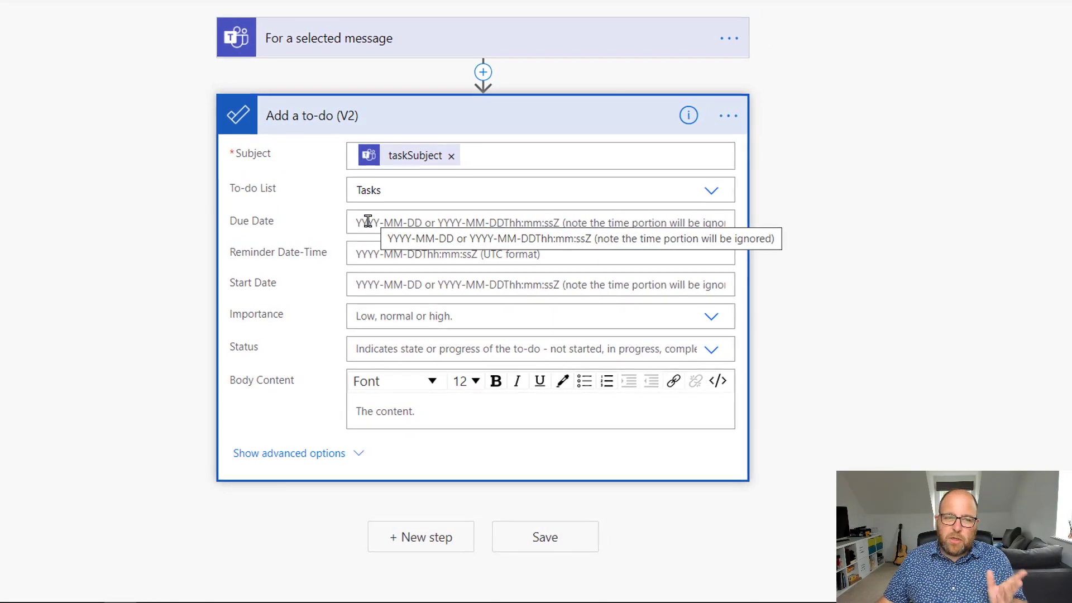
- Set the to-do's Due Date to the card's taskDate value
left_click(368, 222)
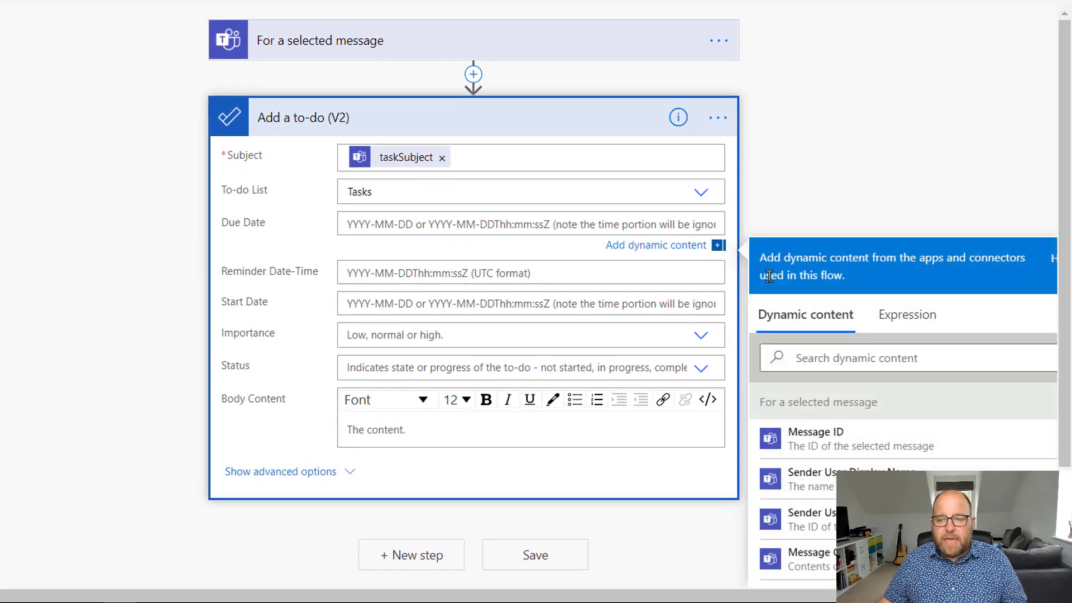
scroll(849, 364, "down", 3)
scroll(838, 443, "down", 4)
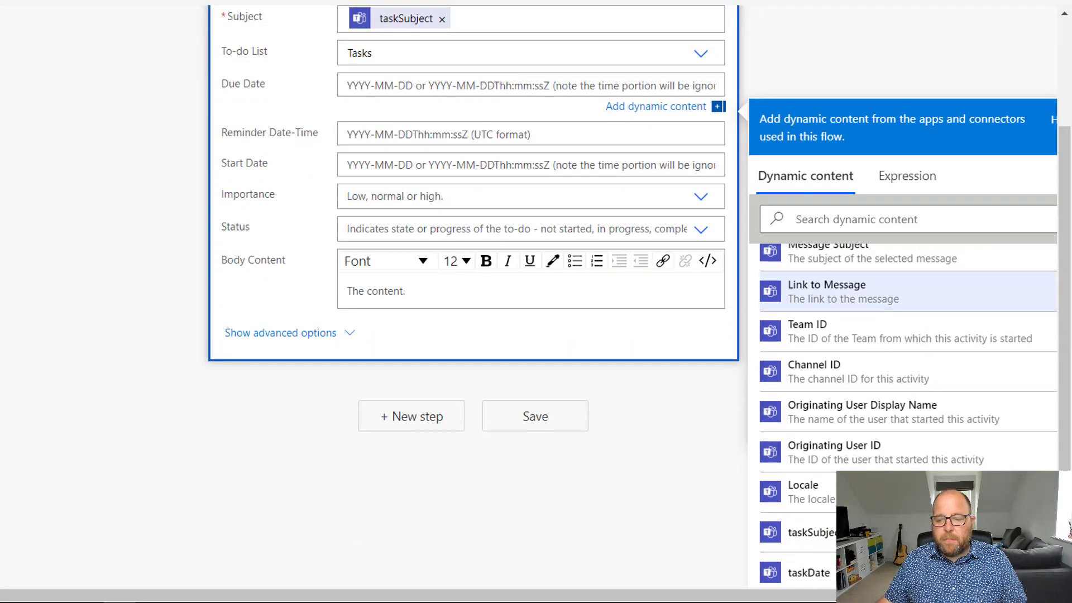
left_click(810, 567)
left_click(257, 115)
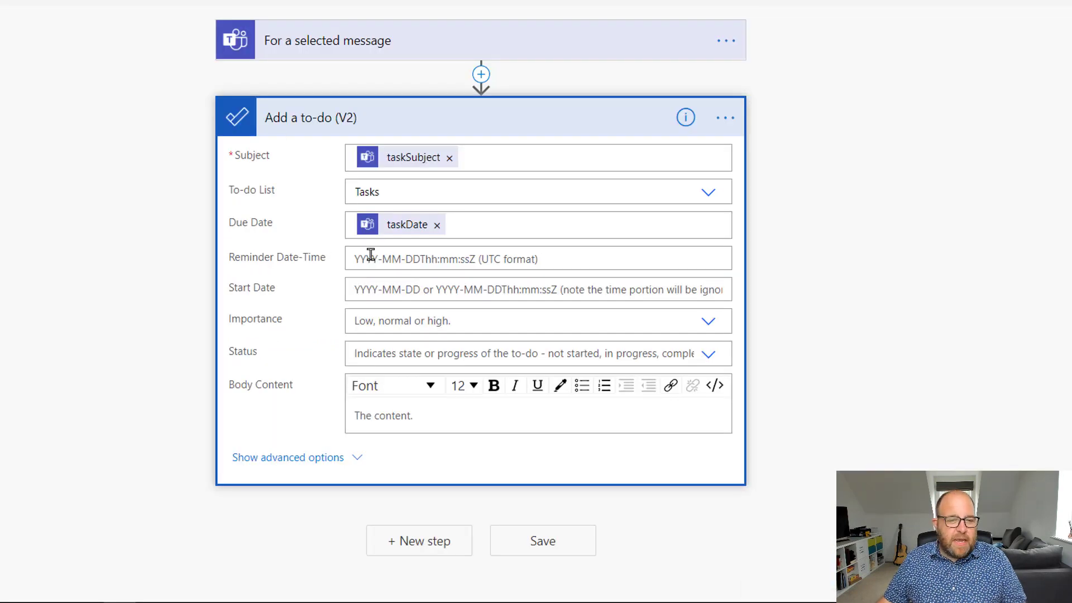
- Fill the Body Content with the selected message's Message Content
left_click(388, 413)
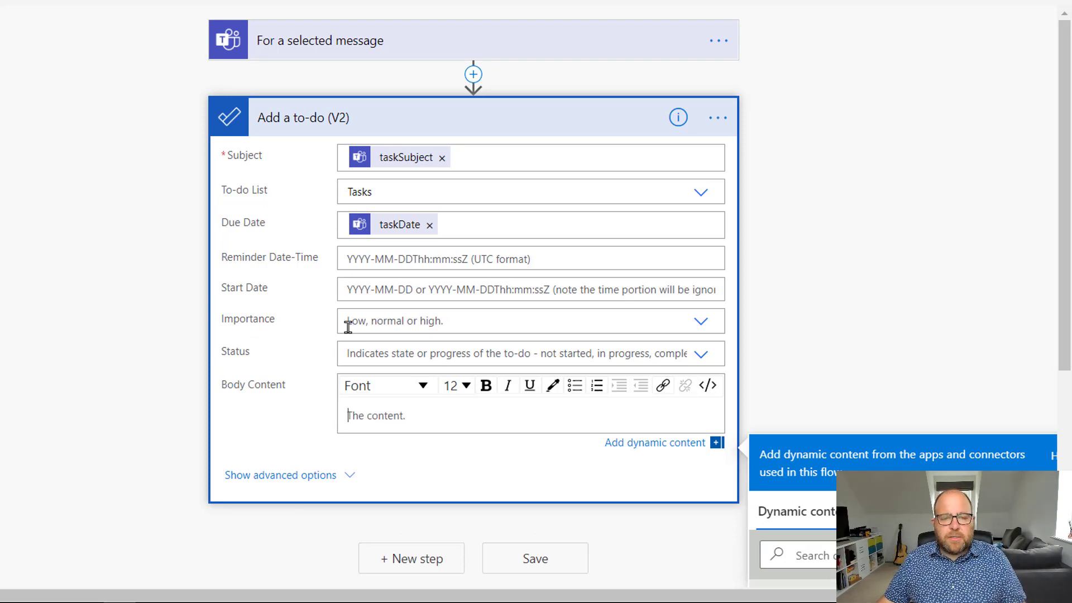
scroll(871, 290, "down", 6)
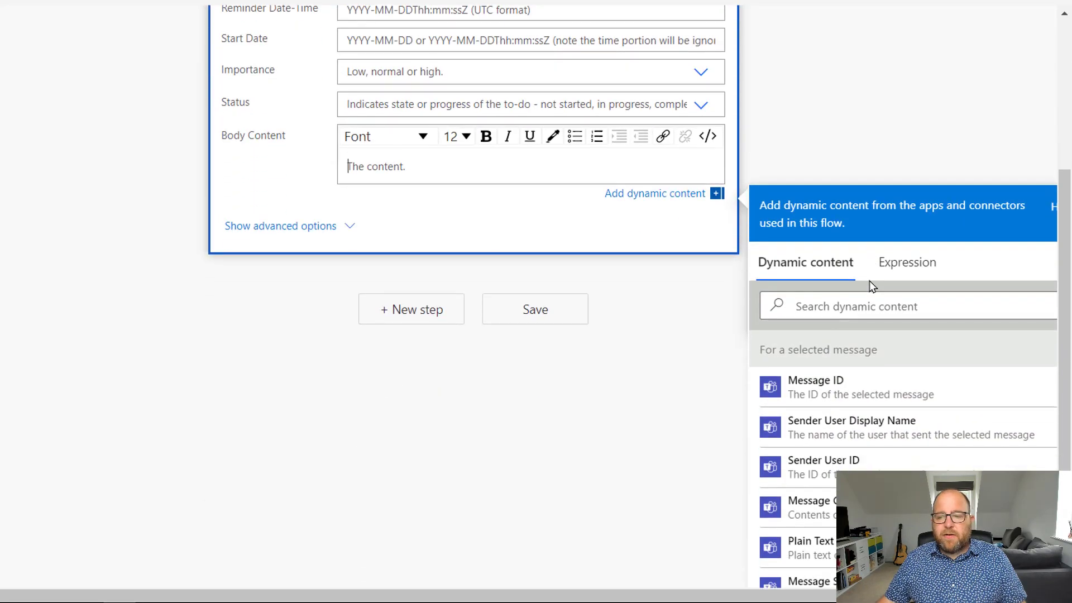
scroll(864, 290, "down", 5)
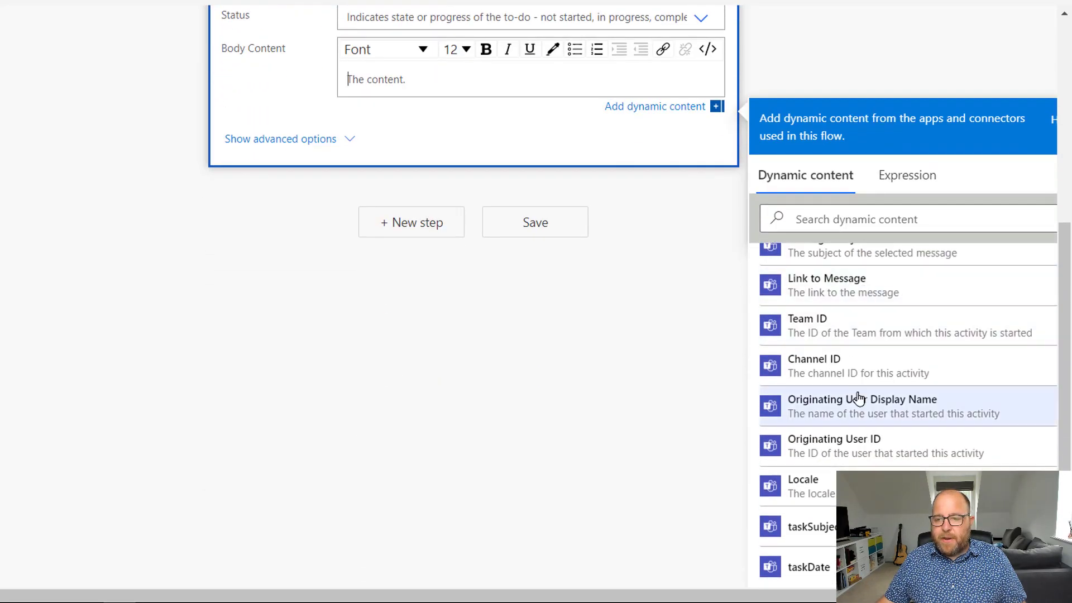
scroll(859, 391, "up", 3)
scroll(857, 311, "up", 1)
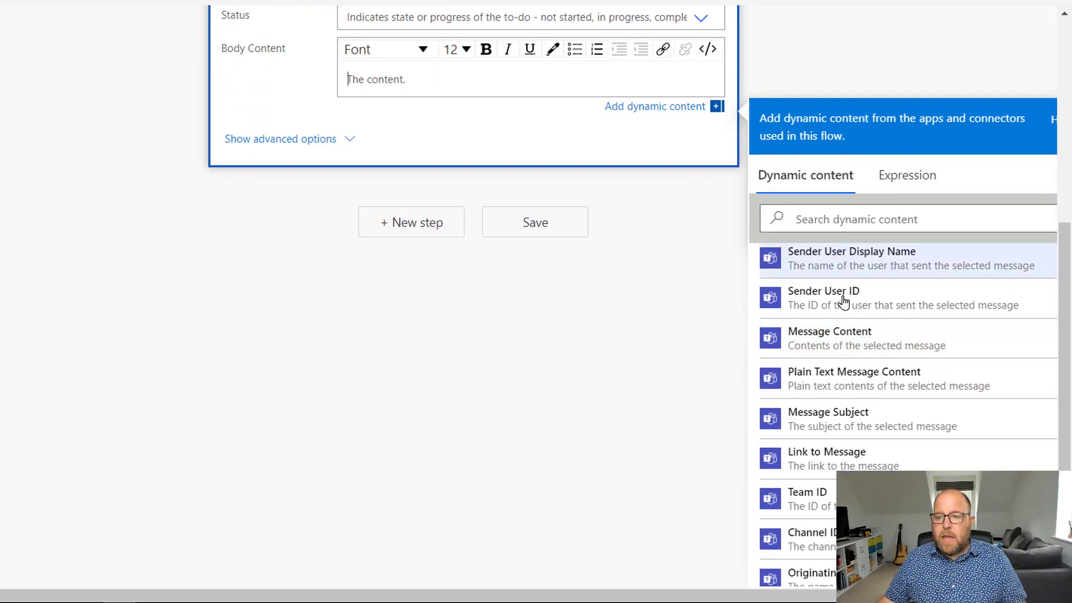
left_click(819, 339)
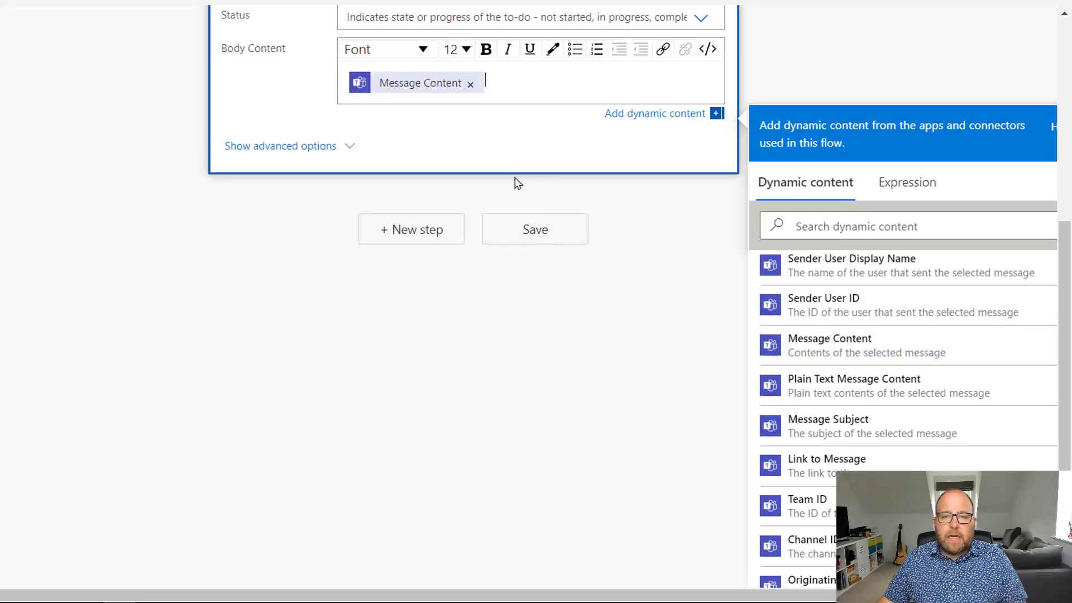
- Save the flow and leave the editor, confirming the leave-page prompt
left_click(536, 237)
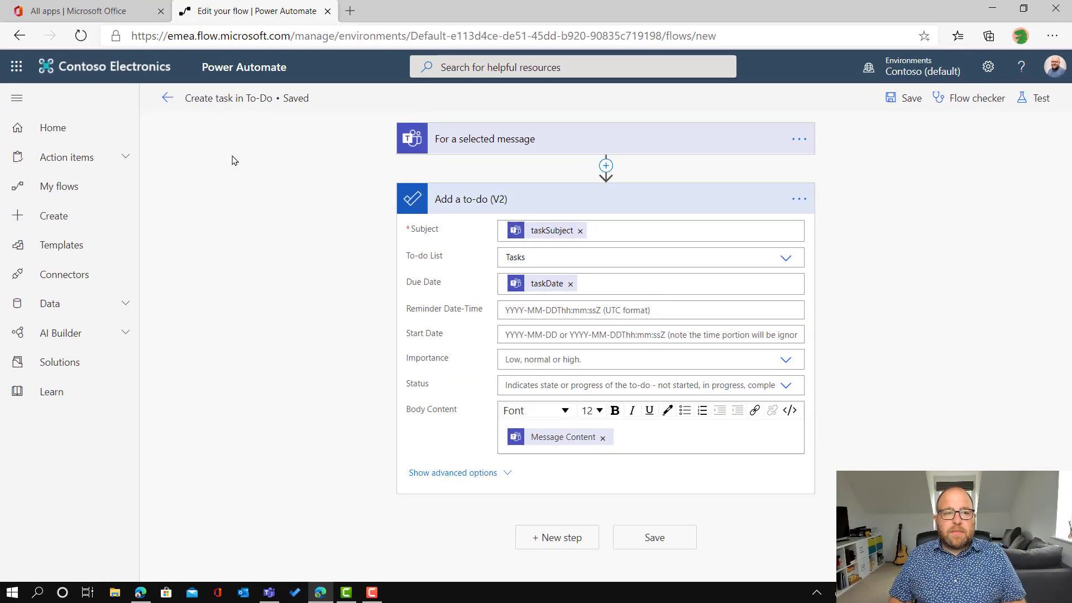
left_click(168, 99)
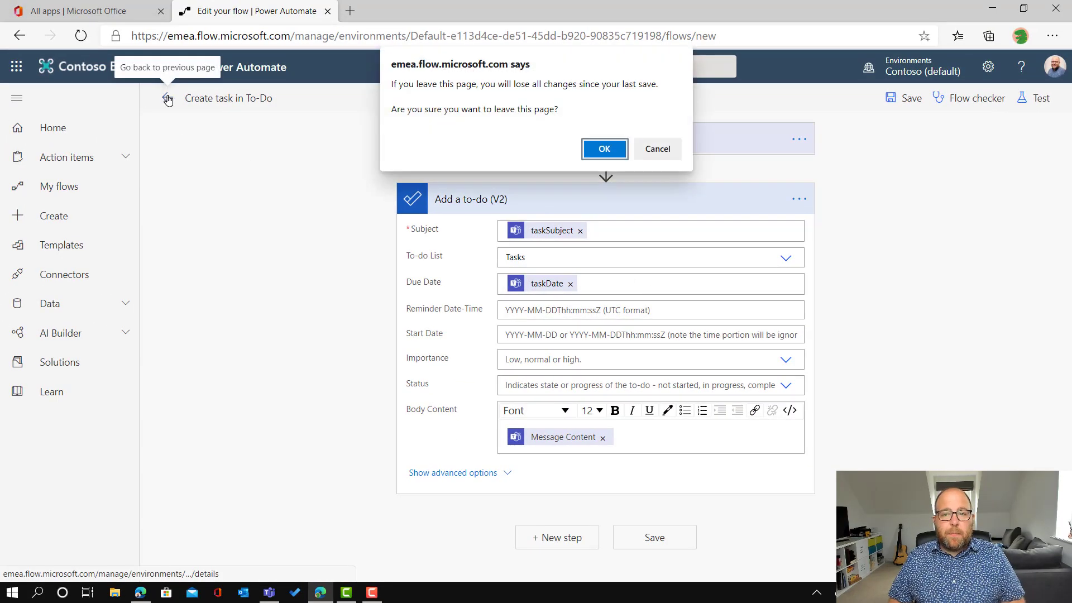
left_click(617, 150)
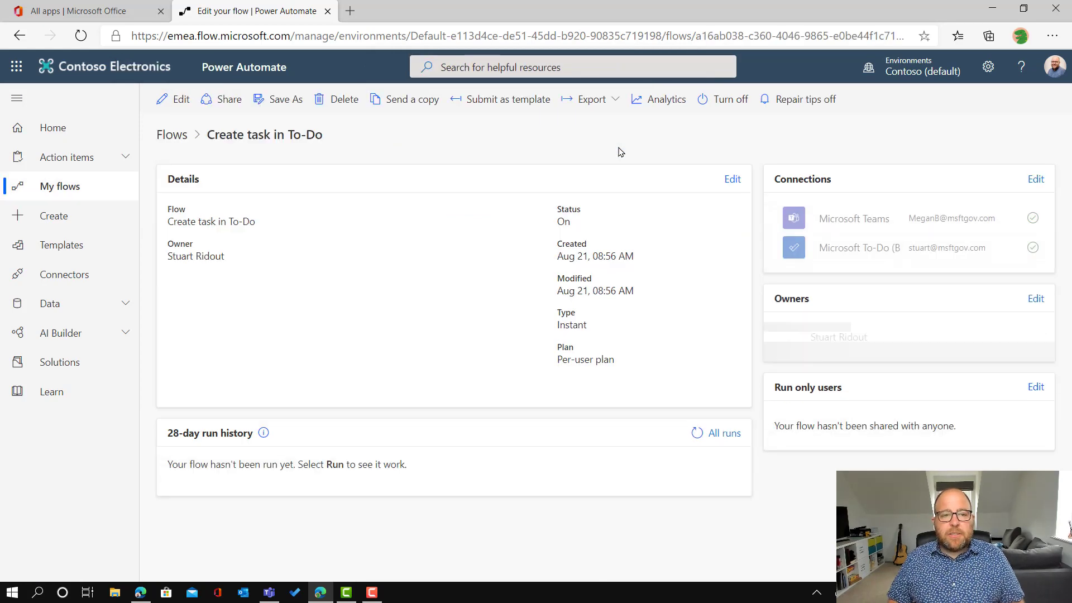
- Go from the Office home page into Microsoft Teams, reaching the Contoso Finance Audits channel
left_click(112, 16)
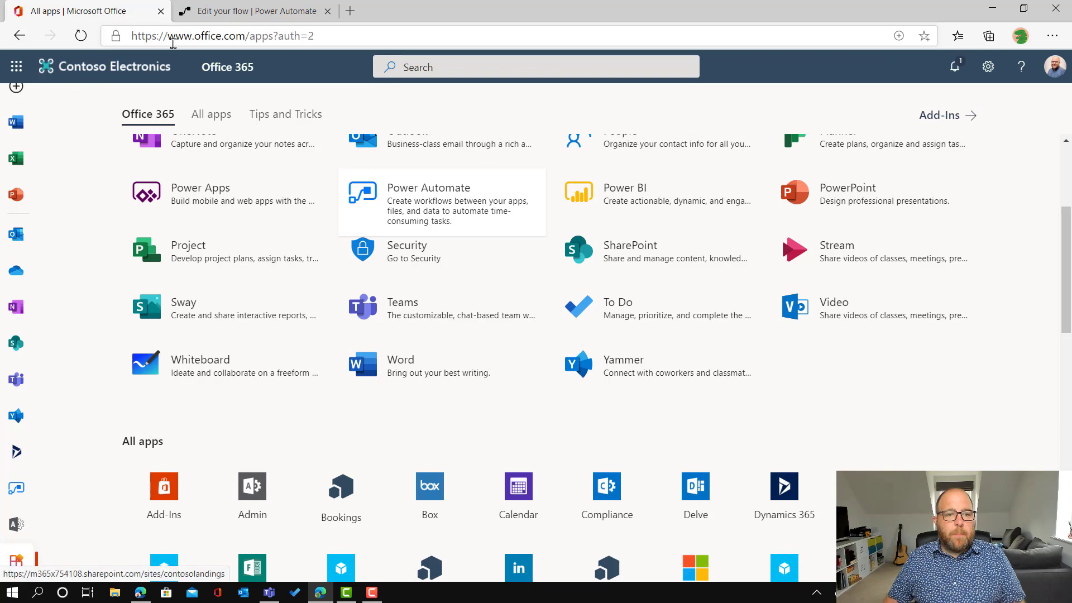
scroll(29, 115, "up", 1)
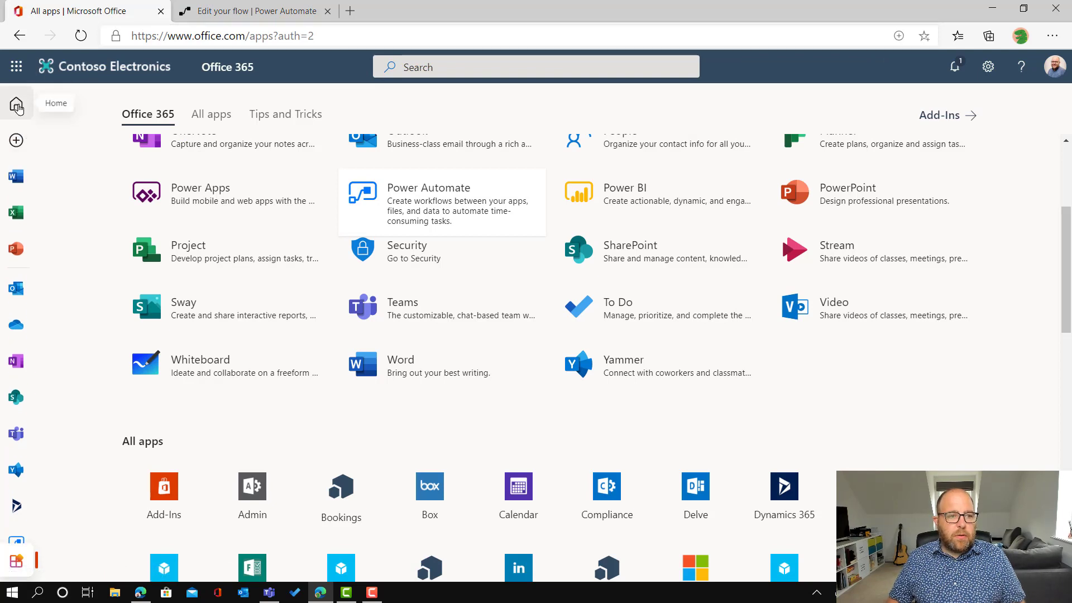
left_click(16, 103)
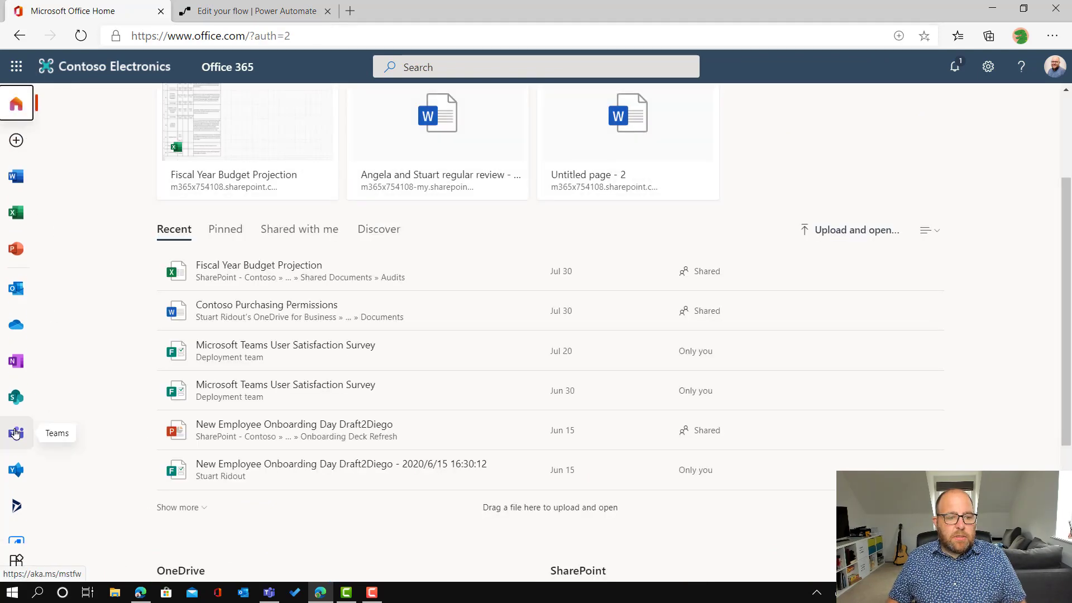
left_click(16, 434)
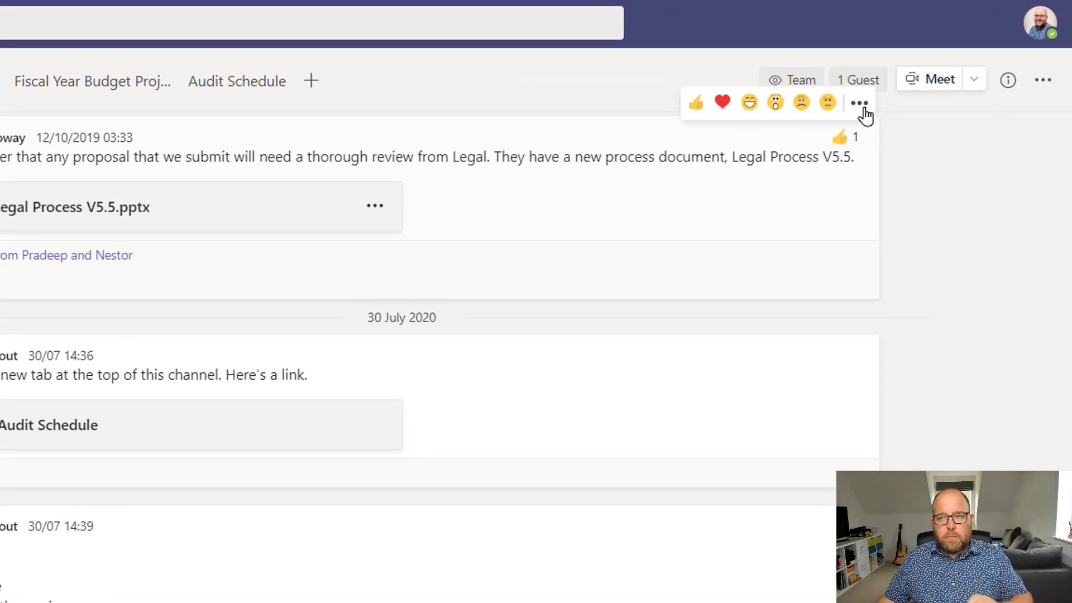
- Run the Create task in To-Do flow on the Legal Process message
left_click(944, 113)
mouse_move(826, 363)
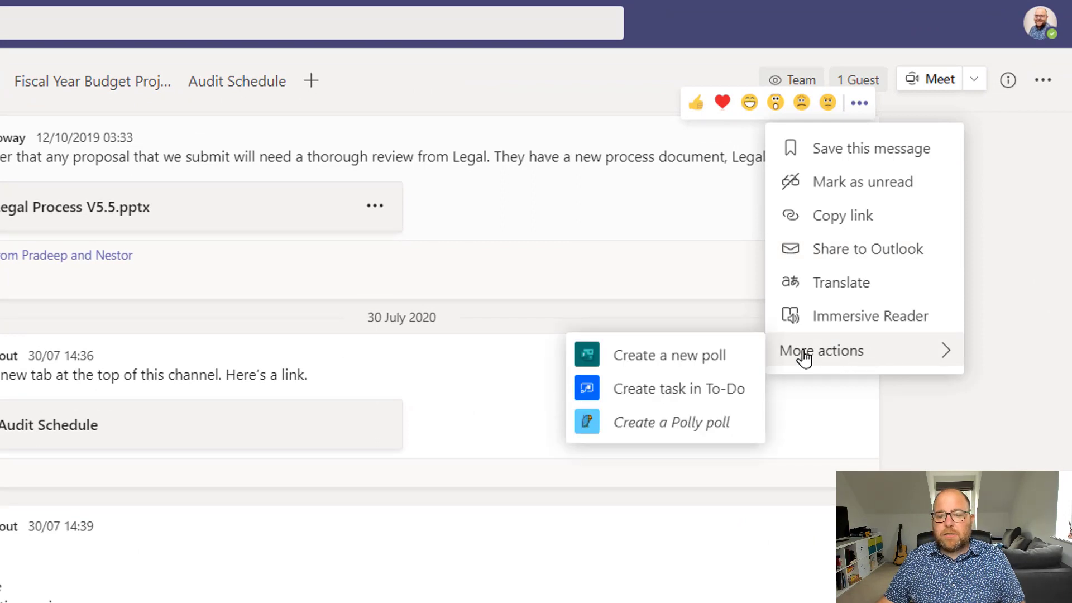
left_click(670, 399)
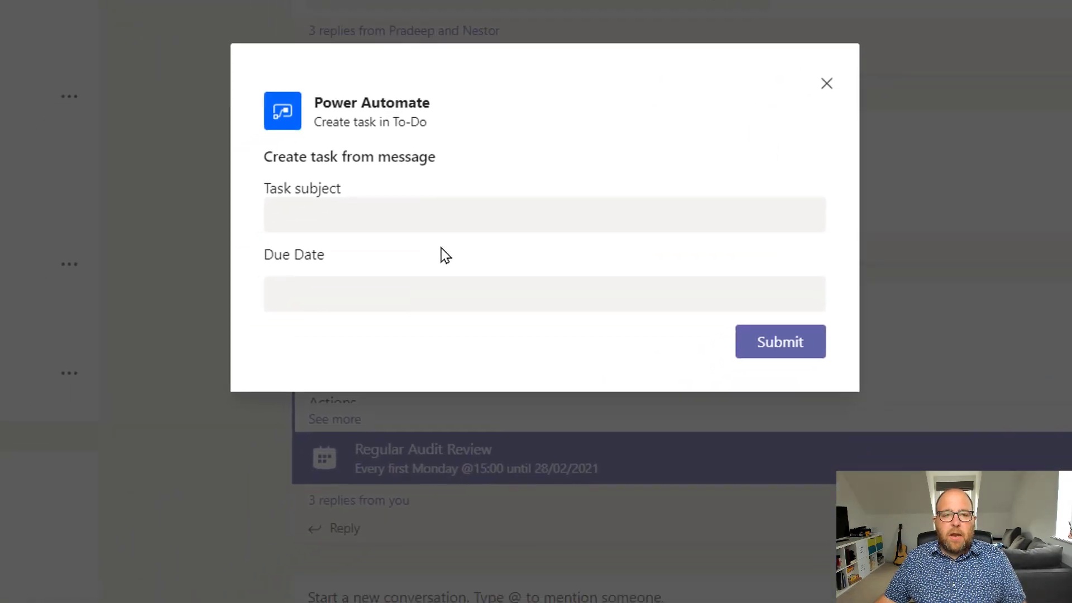
- Submit the card with subject 'Review legal document on new process' and due date 28 Aug 2020
left_click(181, 374)
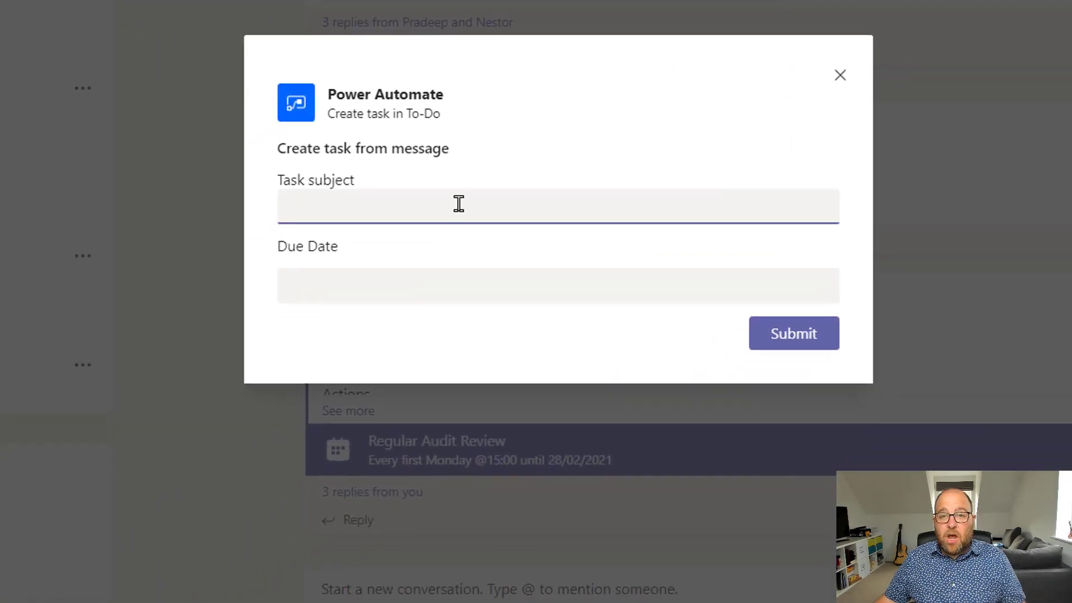
type("Review legal document on new process")
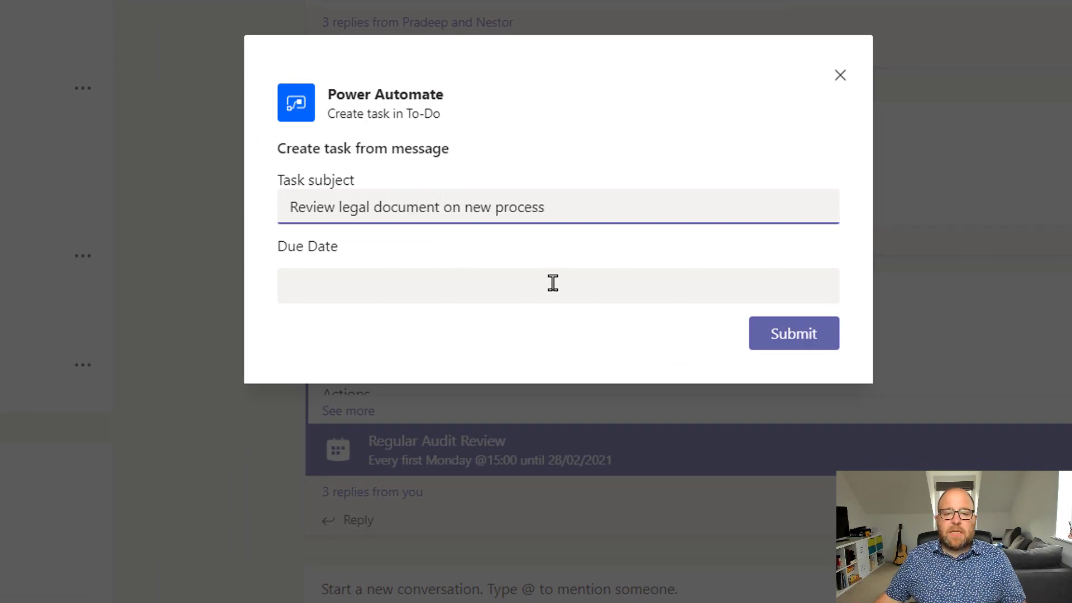
left_click(553, 285)
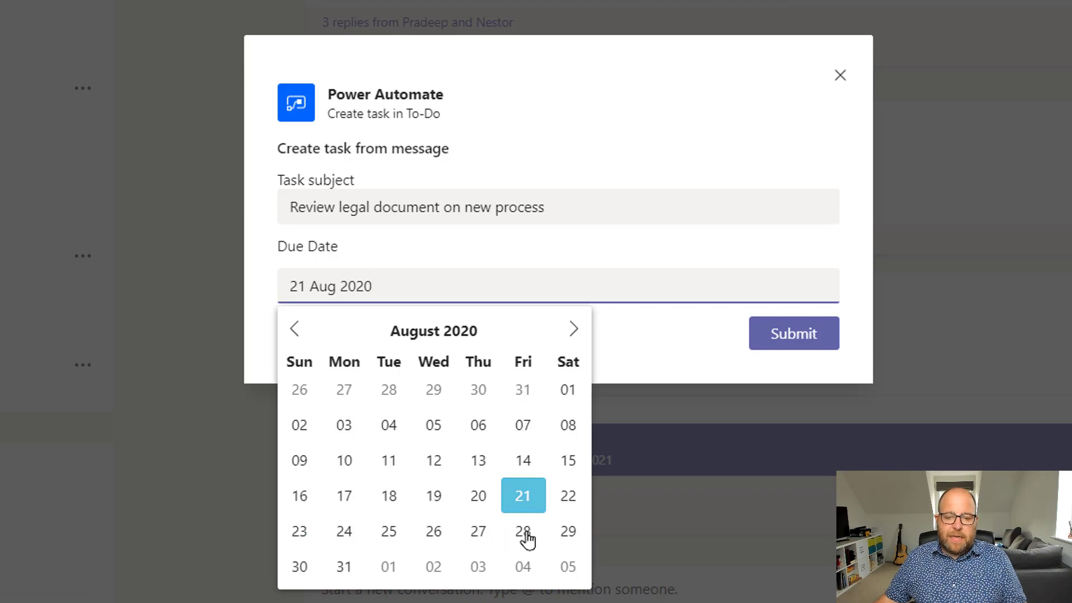
left_click(524, 536)
left_click(791, 335)
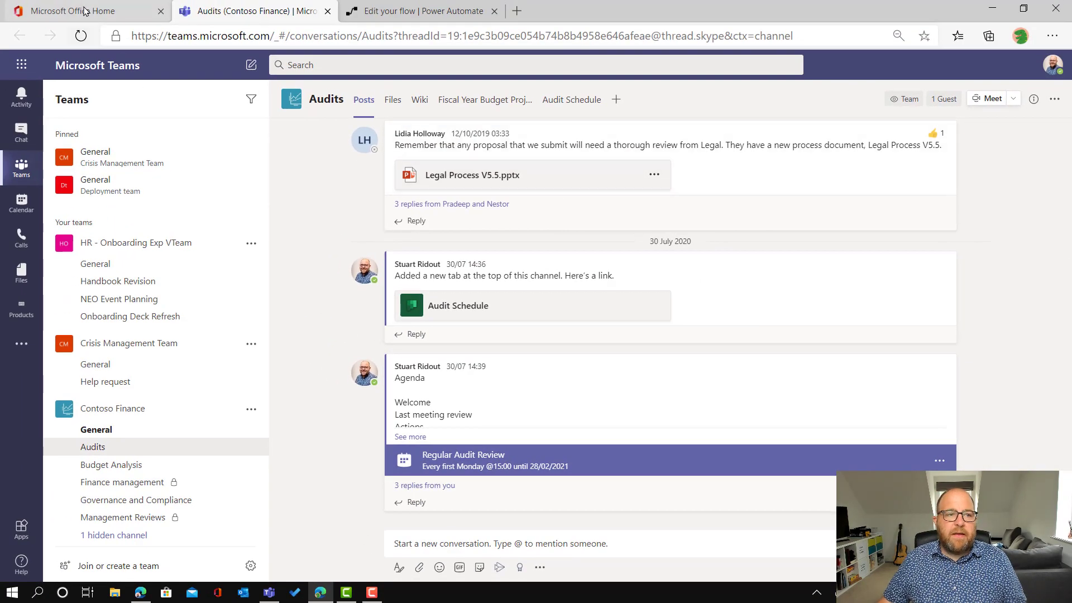
- Open Microsoft To Do from the All apps list on the Office home page
left_click(79, 15)
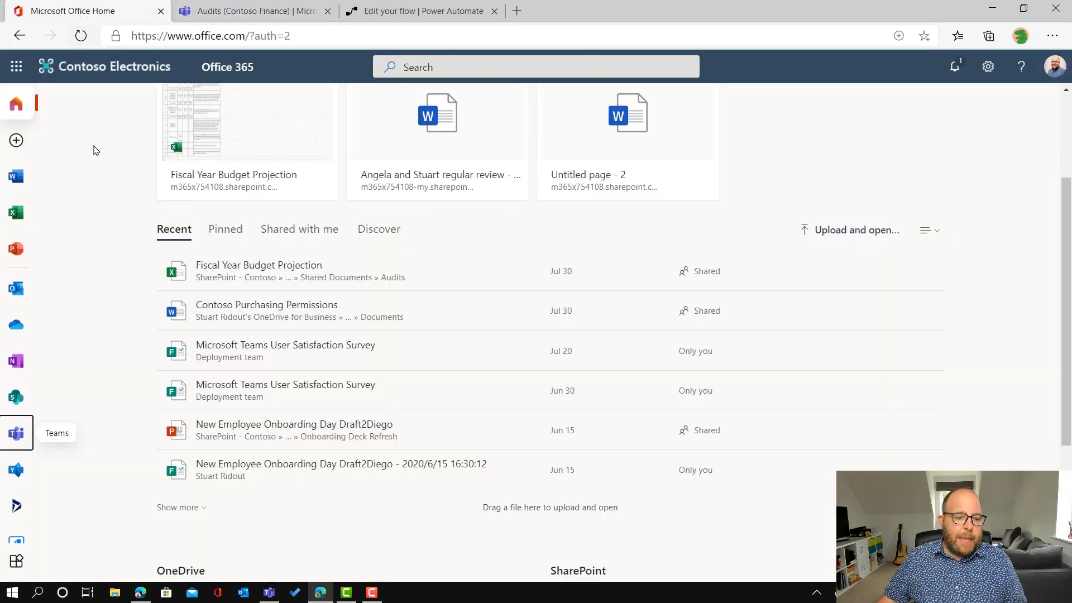
scroll(27, 419, "down", 1)
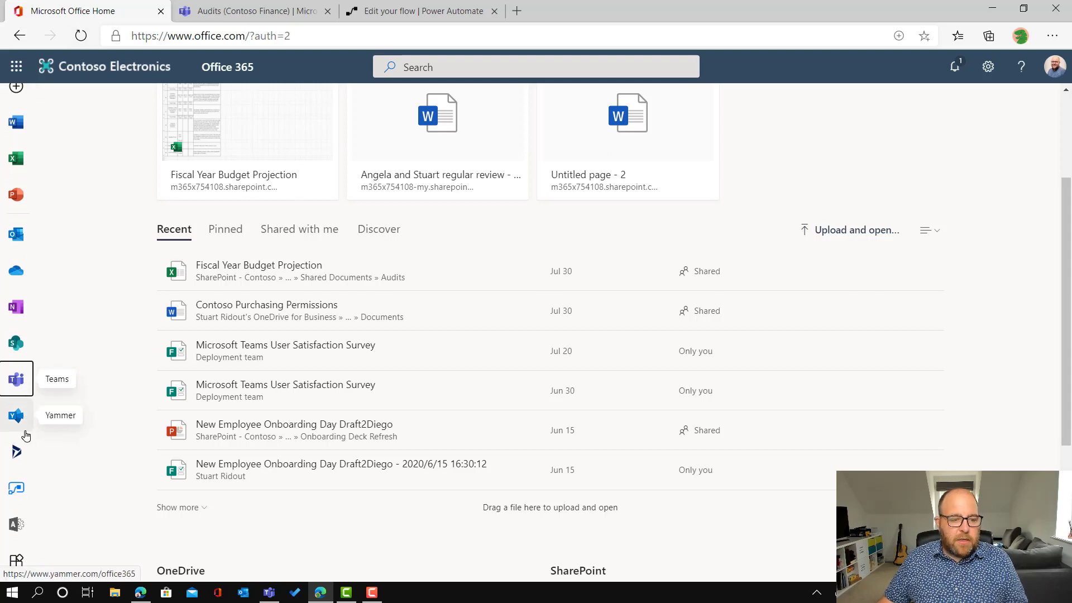
left_click(16, 560)
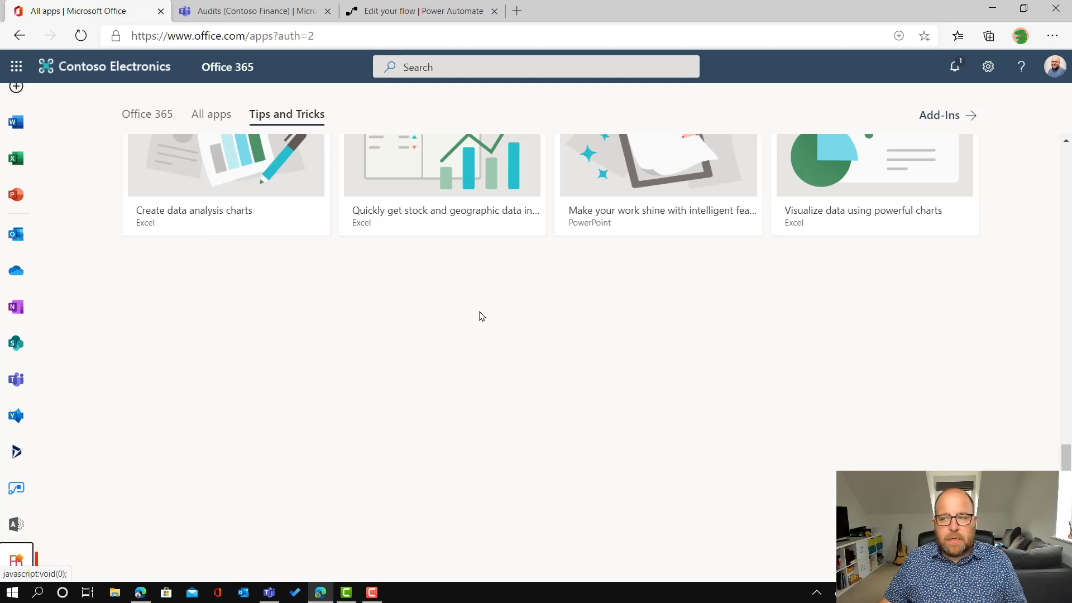
scroll(482, 316, "up", 10)
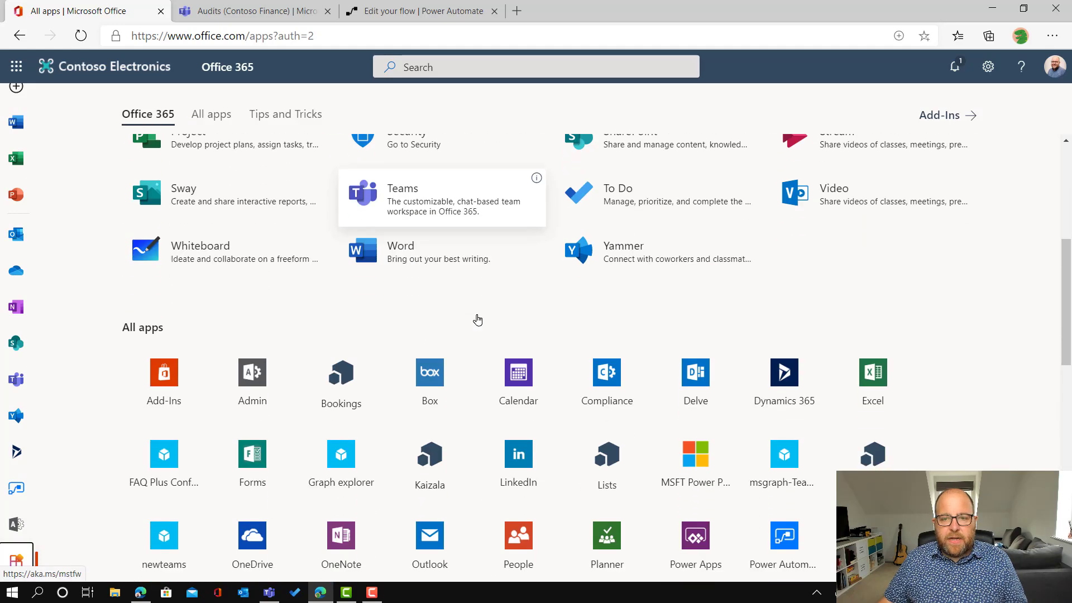
left_click(588, 254)
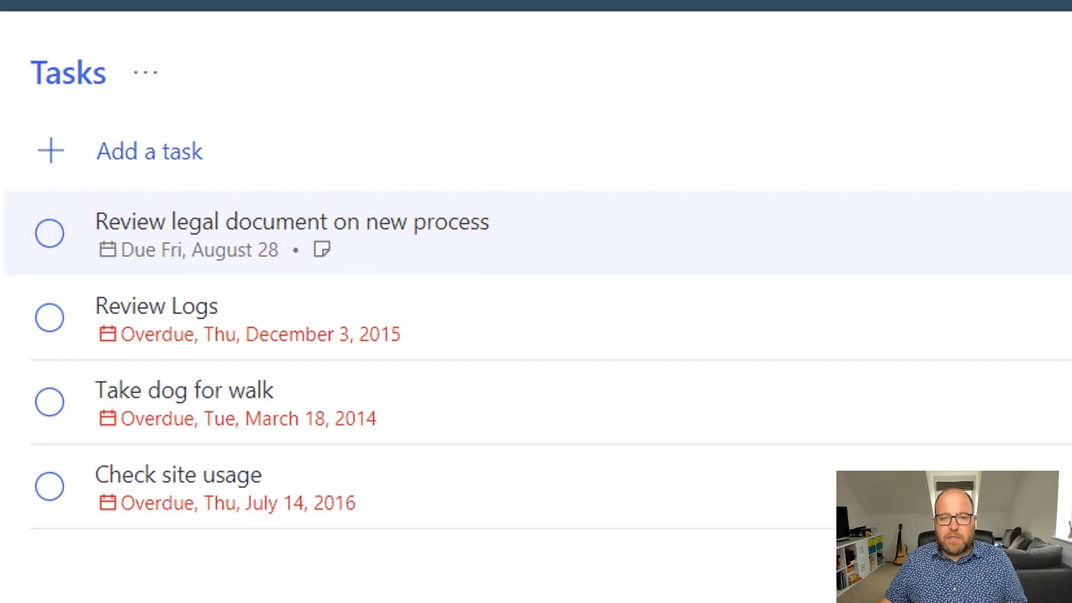
- Open the 'Review legal document on new process' task to view its due date and note
left_click(206, 236)
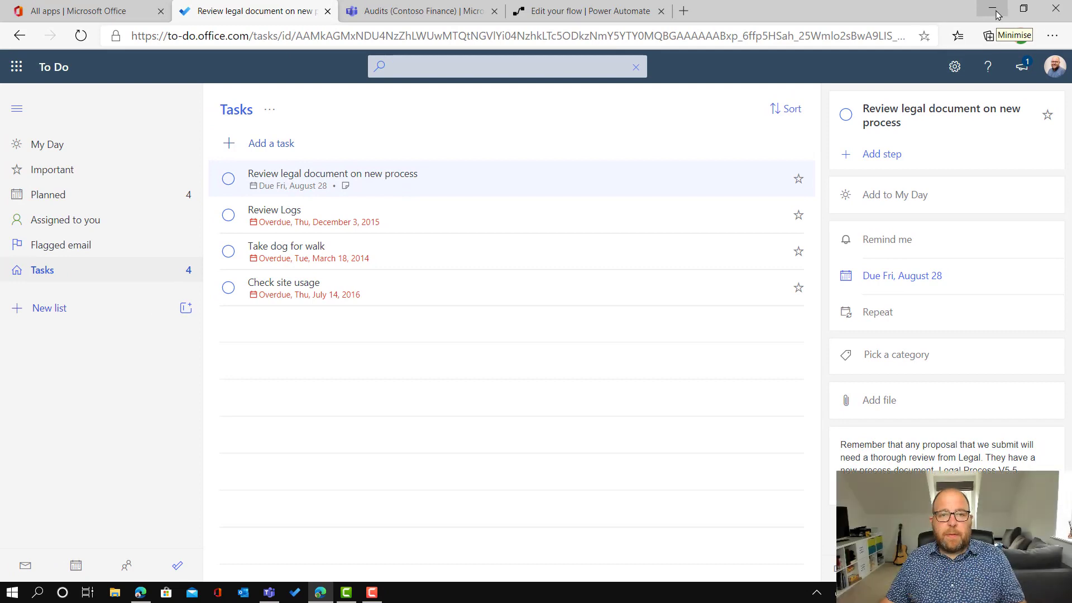
- Minimise the browser window to reveal the empty Windows desktop
left_click(993, 10)
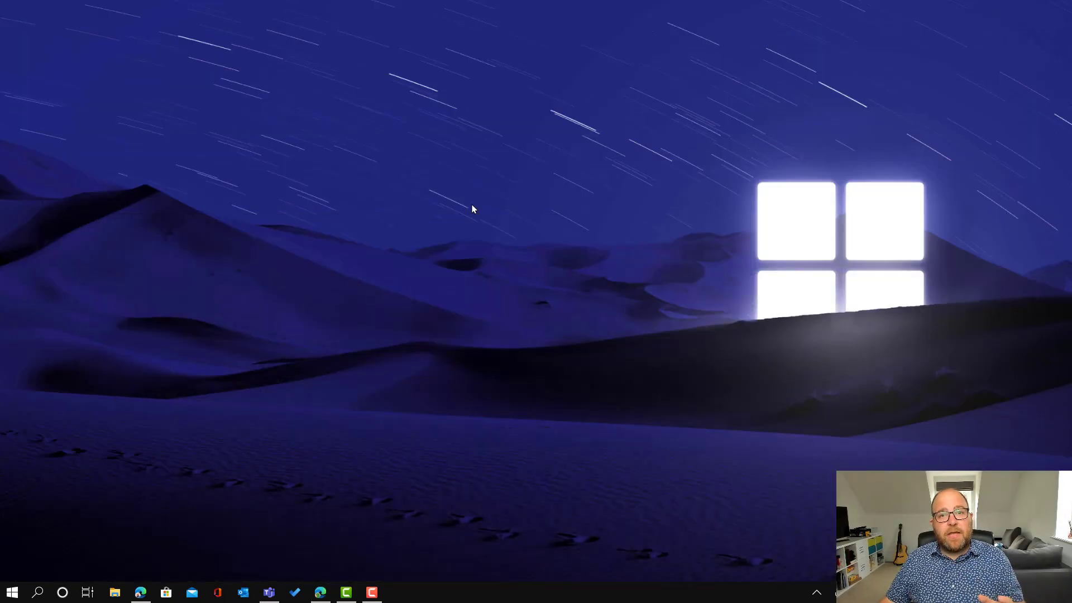